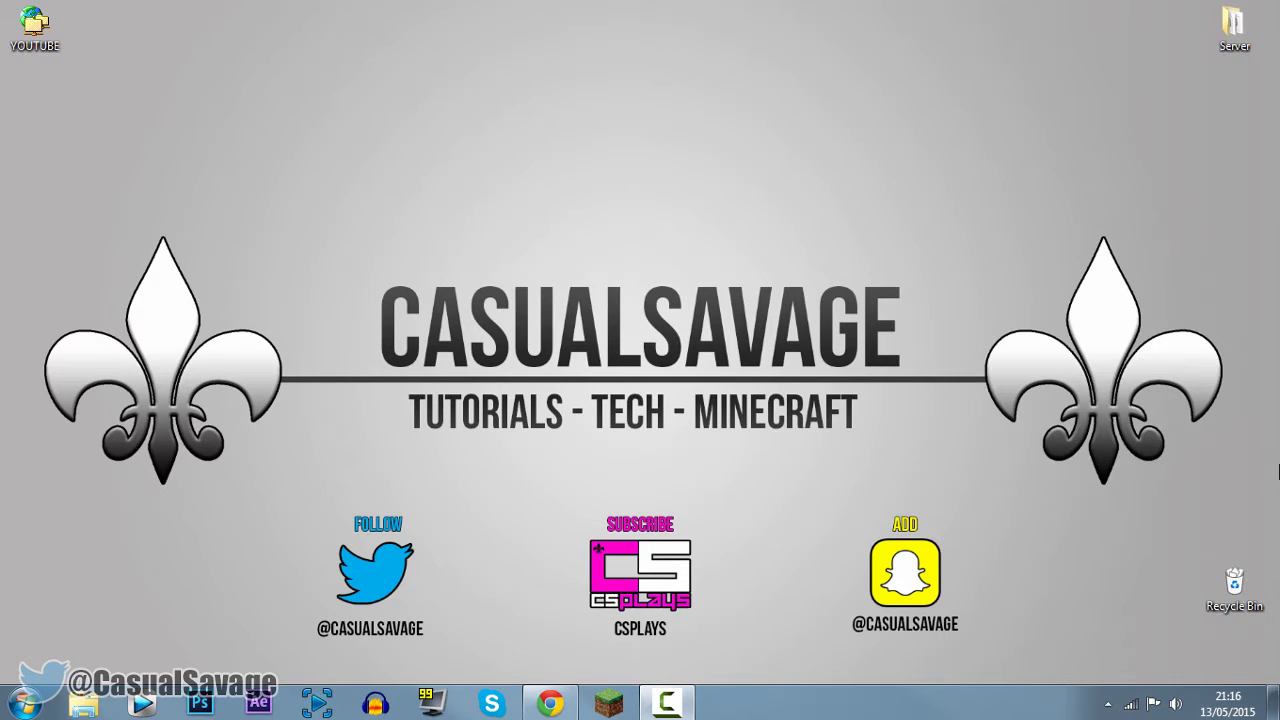
Step: Expand the YouTube video's description to reveal the template download link
{"action": "left_click", "coordinate": [545, 666]}
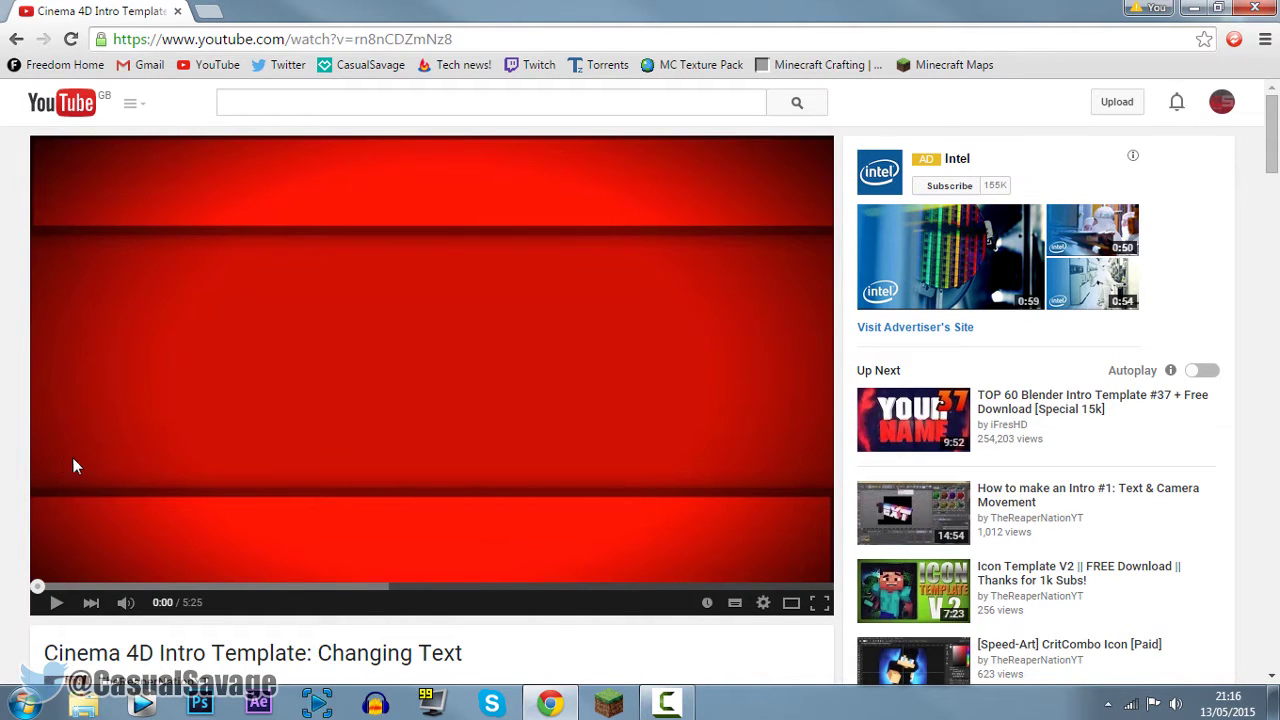
{"action": "scroll", "coordinate": [72, 460], "scroll_direction": "down", "scroll_amount": 2}
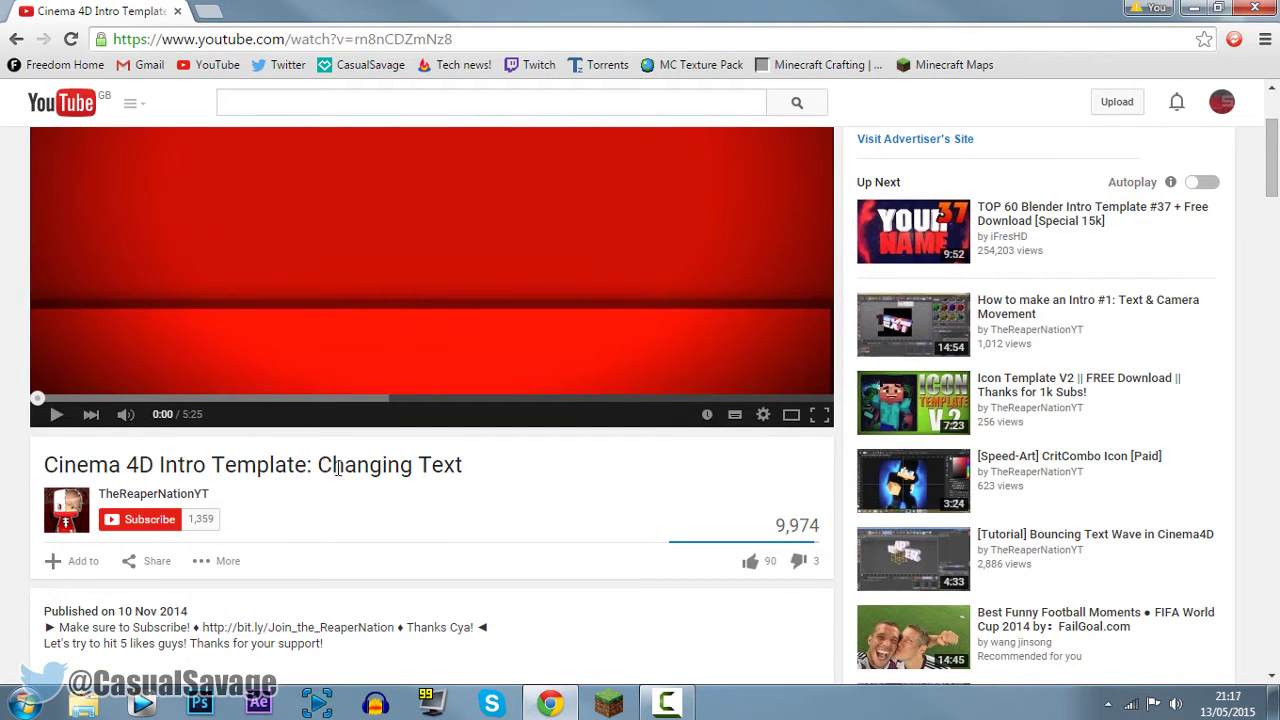
{"action": "scroll", "coordinate": [345, 470], "scroll_direction": "down", "scroll_amount": 2}
{"action": "mouse_move", "coordinate": [122, 310]}
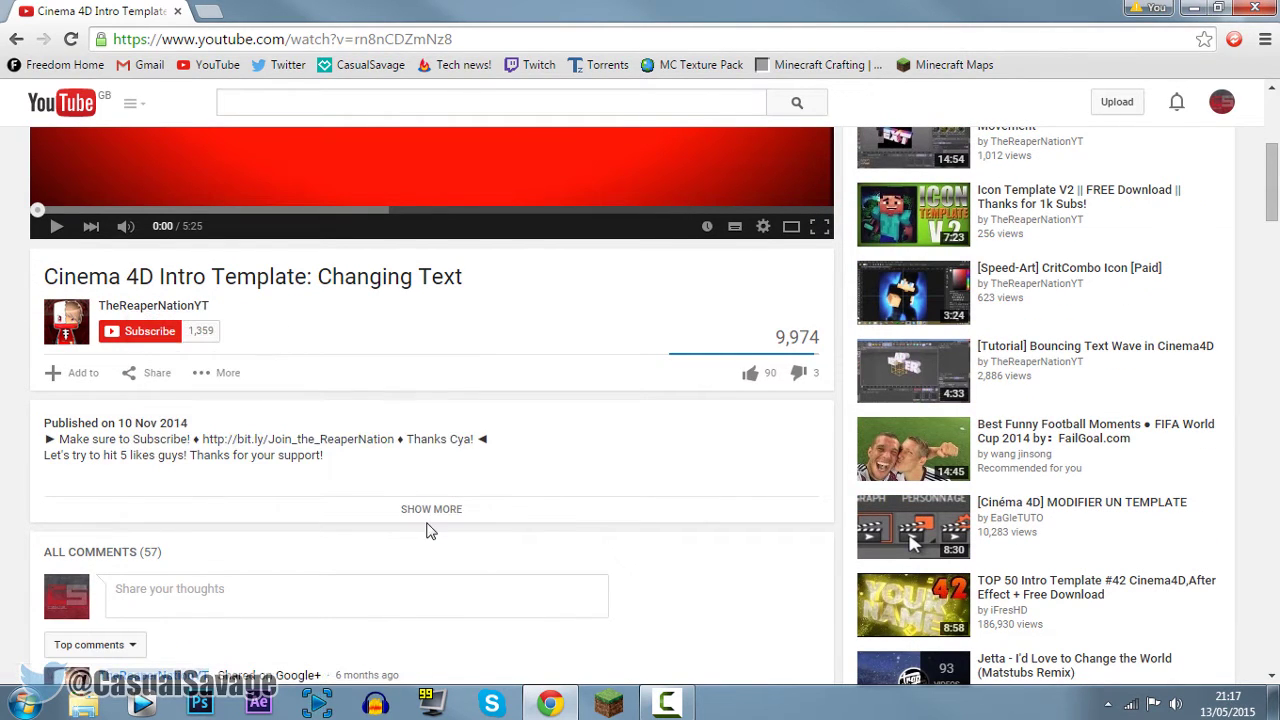
{"action": "left_click", "coordinate": [405, 506]}
Step: Download the Changing Text Intro Template from MediaFire and save it to the desktop
{"action": "scroll", "coordinate": [420, 515], "scroll_direction": "down", "scroll_amount": 1}
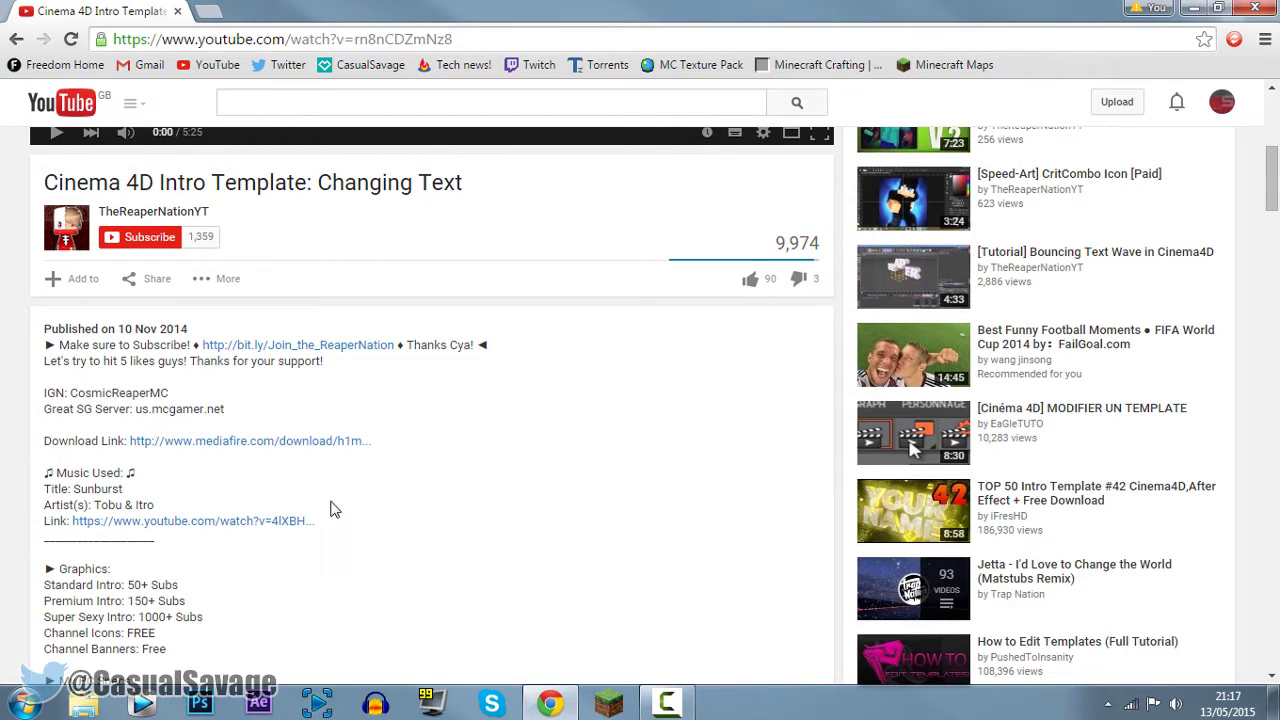
{"action": "left_click", "coordinate": [252, 442]}
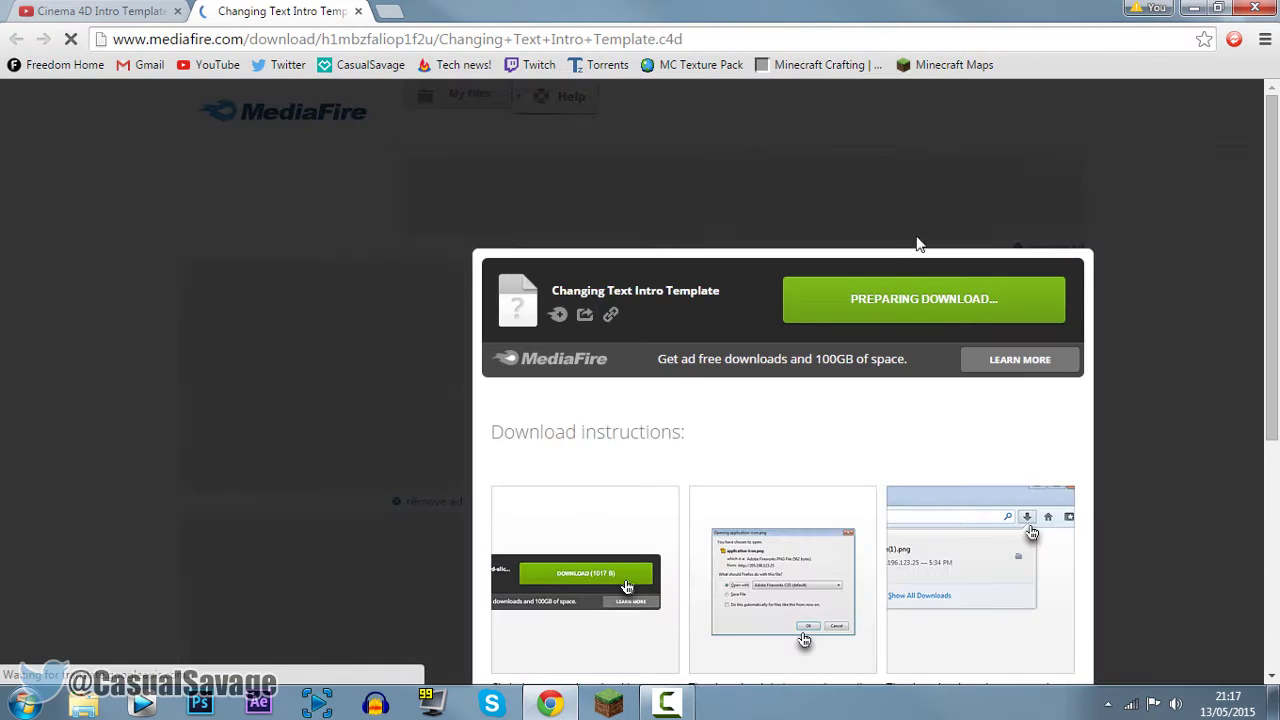
{"action": "left_click", "coordinate": [892, 245]}
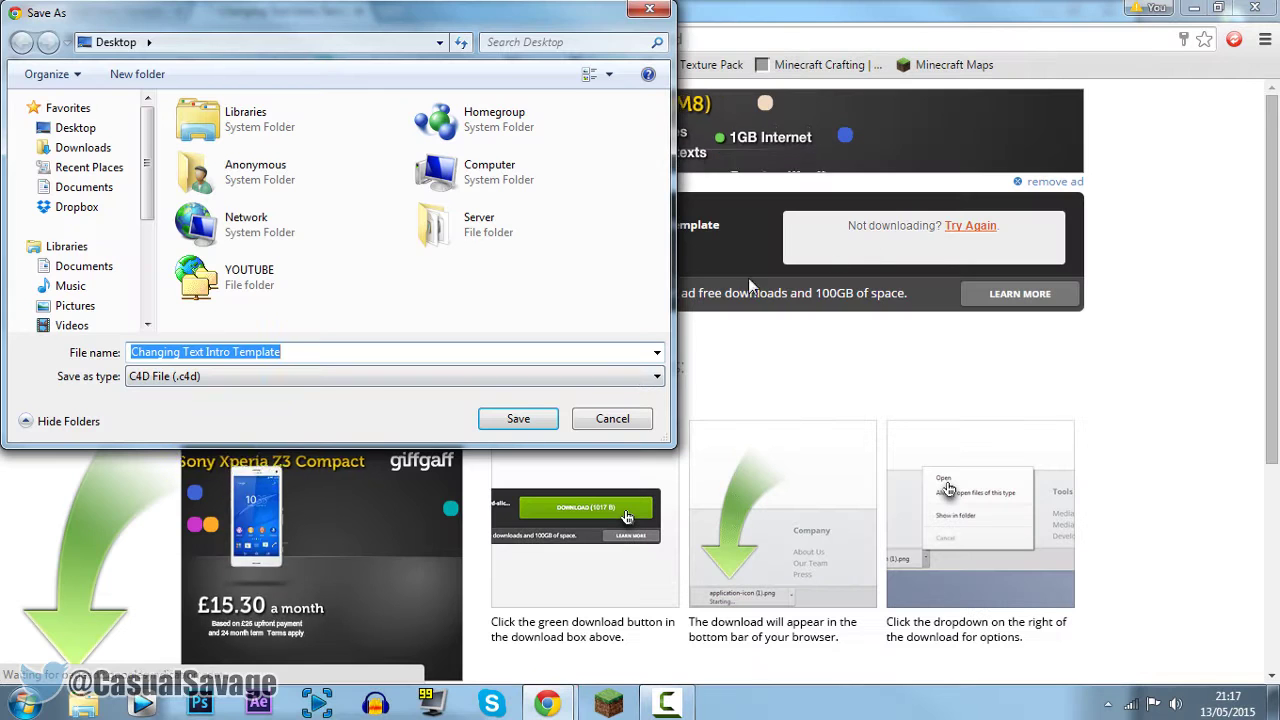
{"action": "left_click", "coordinate": [521, 418]}
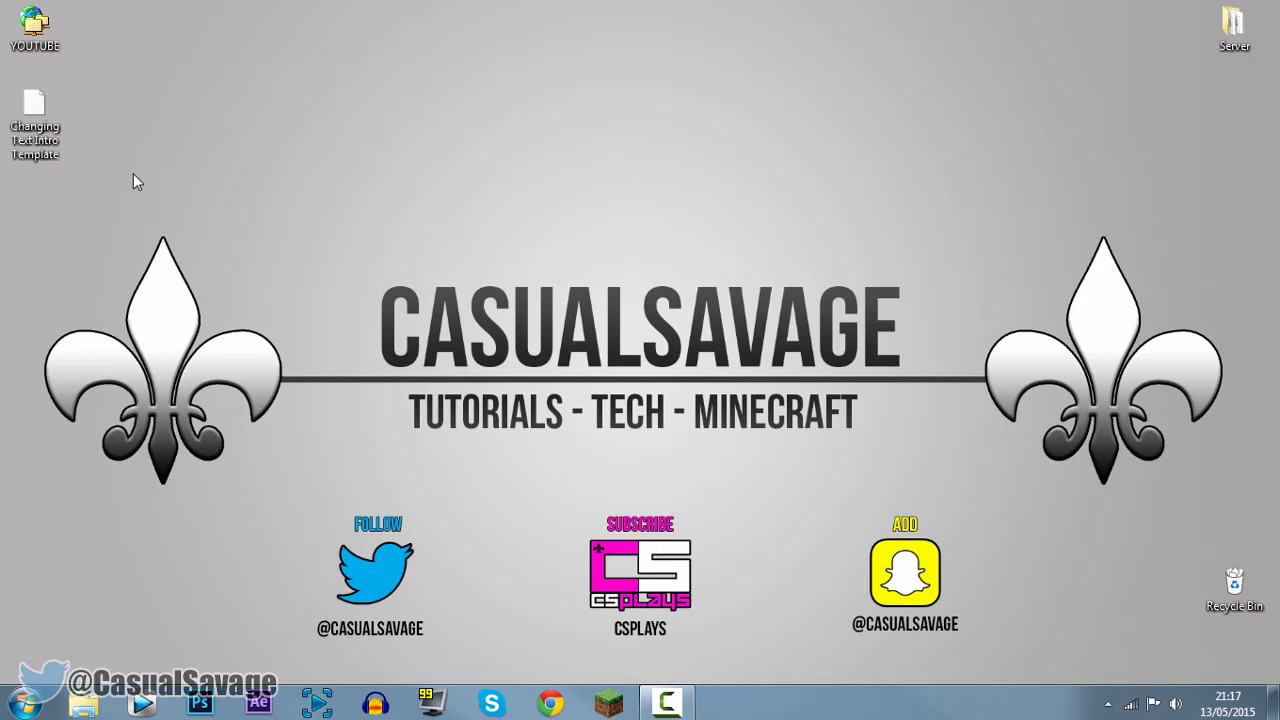
Step: Launch Cinema 4D and open Changing Text Intro Template.c4d from the desktop
{"action": "left_click_drag", "start_coordinate": [35, 115], "coordinate": [655, 205]}
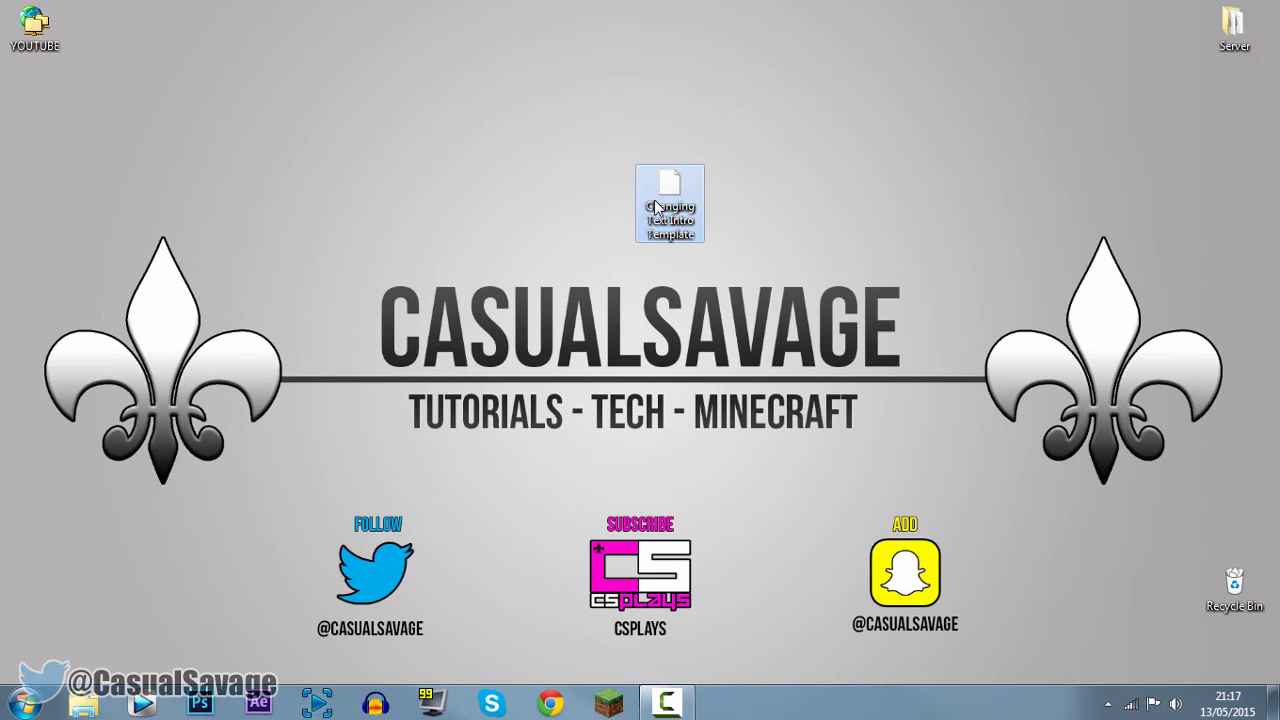
{"action": "left_click", "coordinate": [17, 708]}
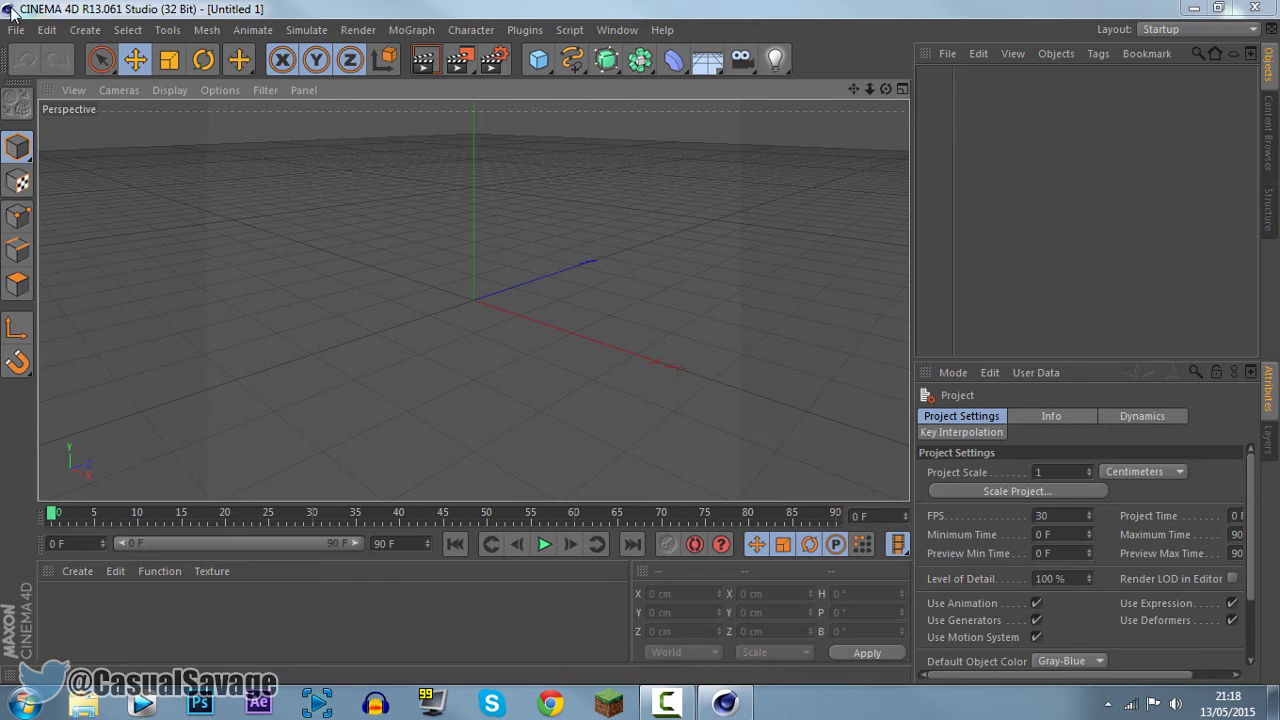
{"action": "left_click", "coordinate": [16, 29]}
{"action": "left_click", "coordinate": [40, 46]}
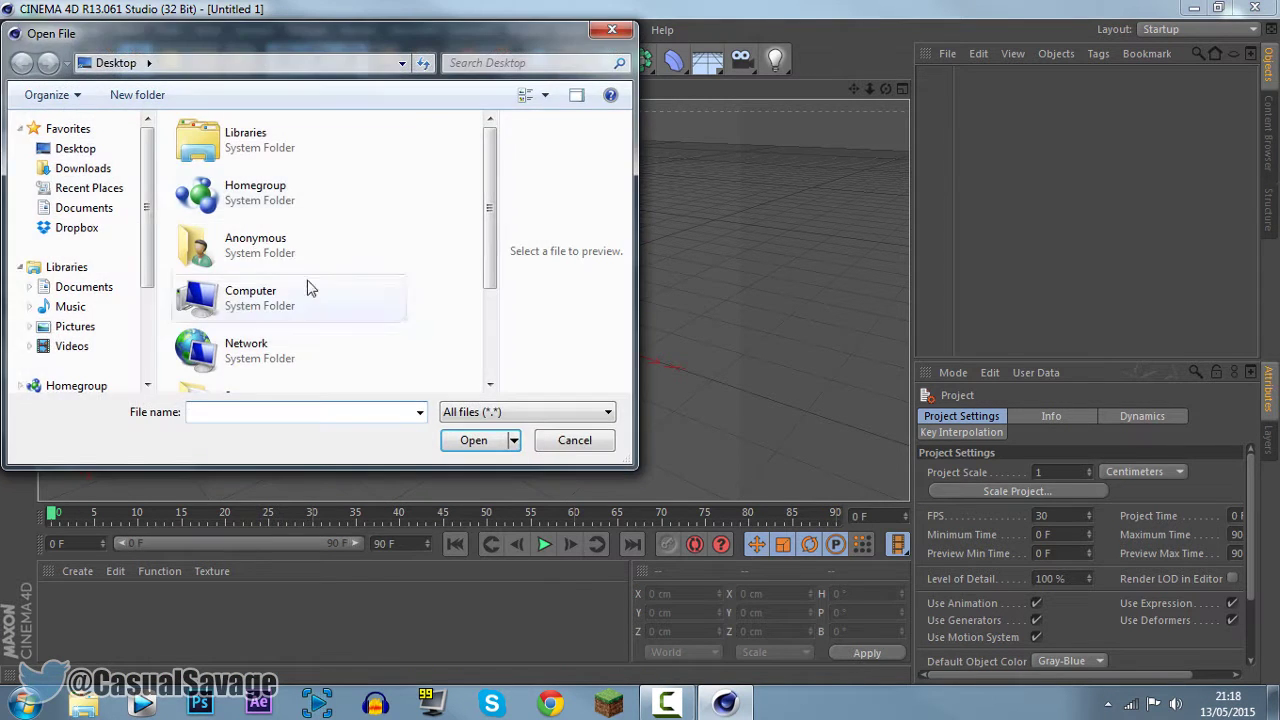
{"action": "left_click_drag", "start_coordinate": [490, 168], "coordinate": [490, 318]}
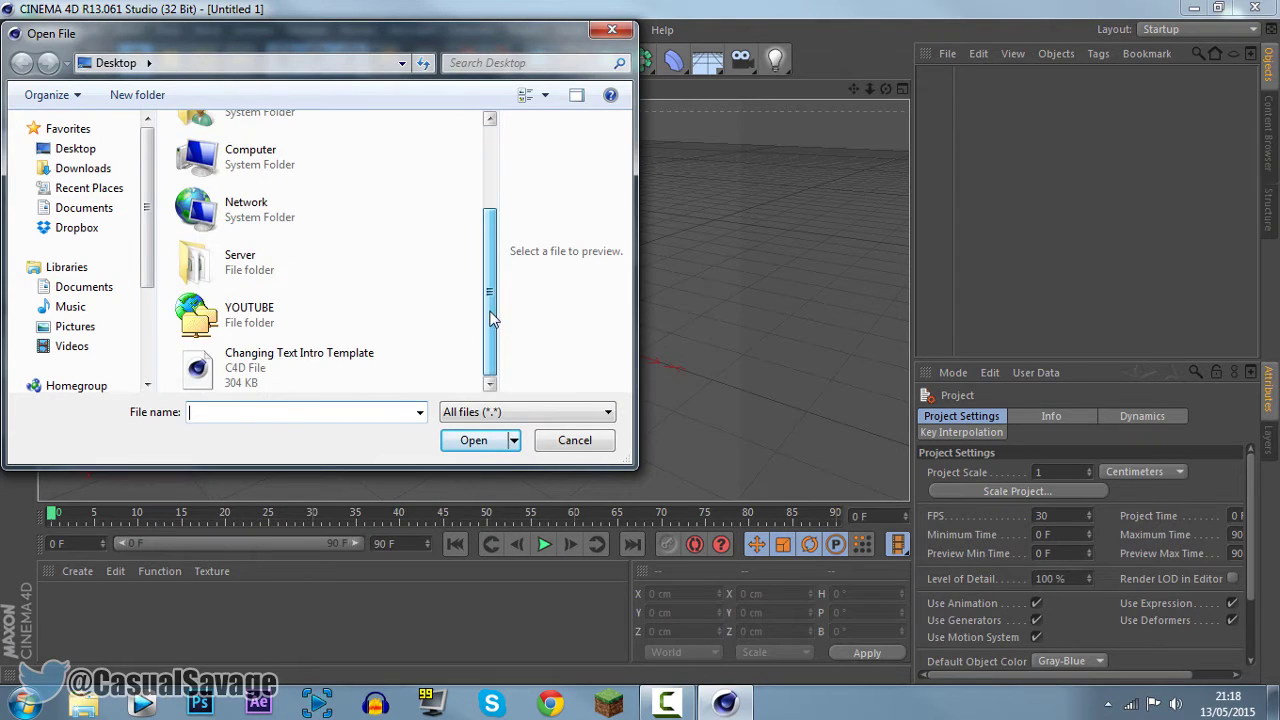
{"action": "double_click", "coordinate": [306, 372]}
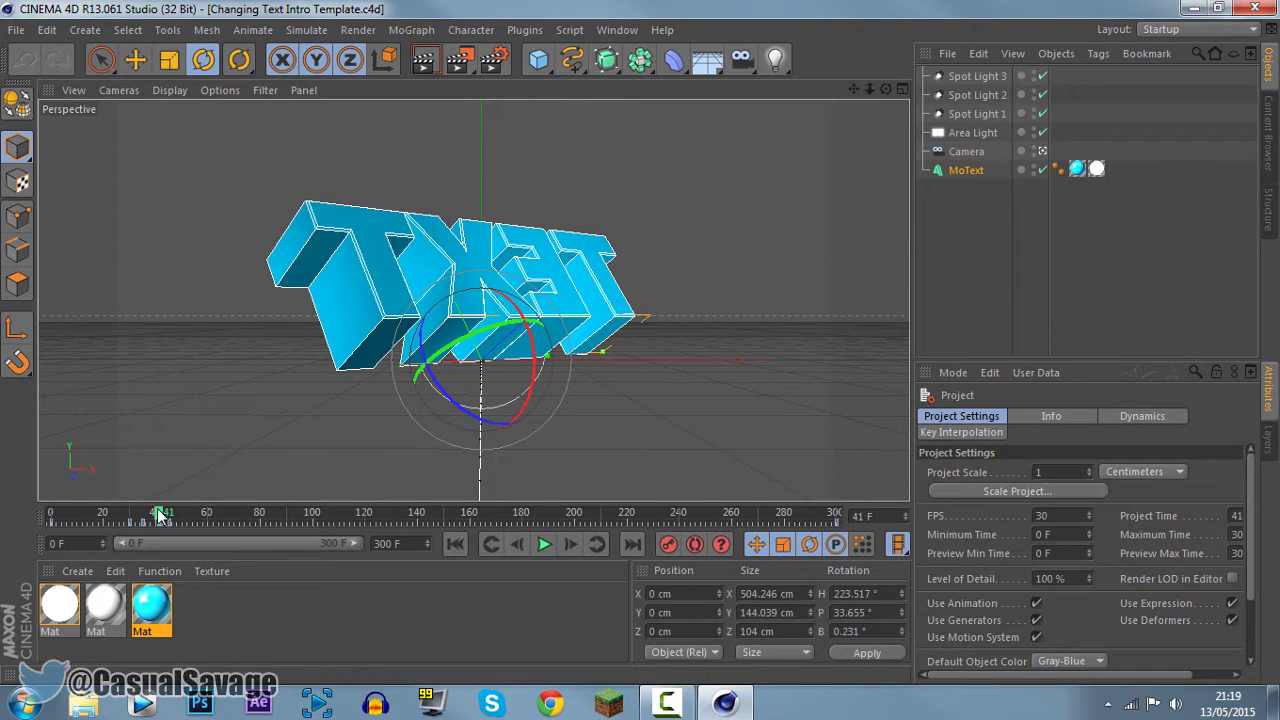
Step: Play the intro from frame 0 to watch TEXT become NAME, then select MoText
{"action": "left_click_drag", "start_coordinate": [158, 514], "coordinate": [53, 520]}
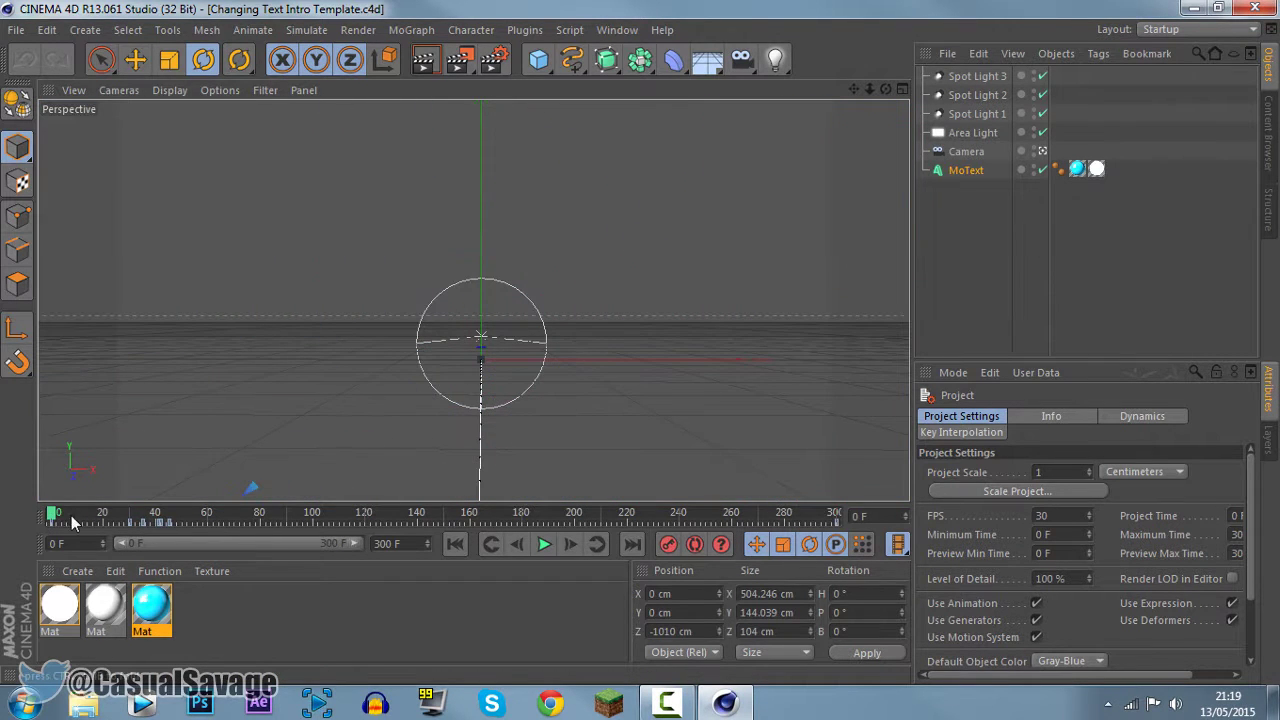
{"action": "left_click", "coordinate": [546, 544]}
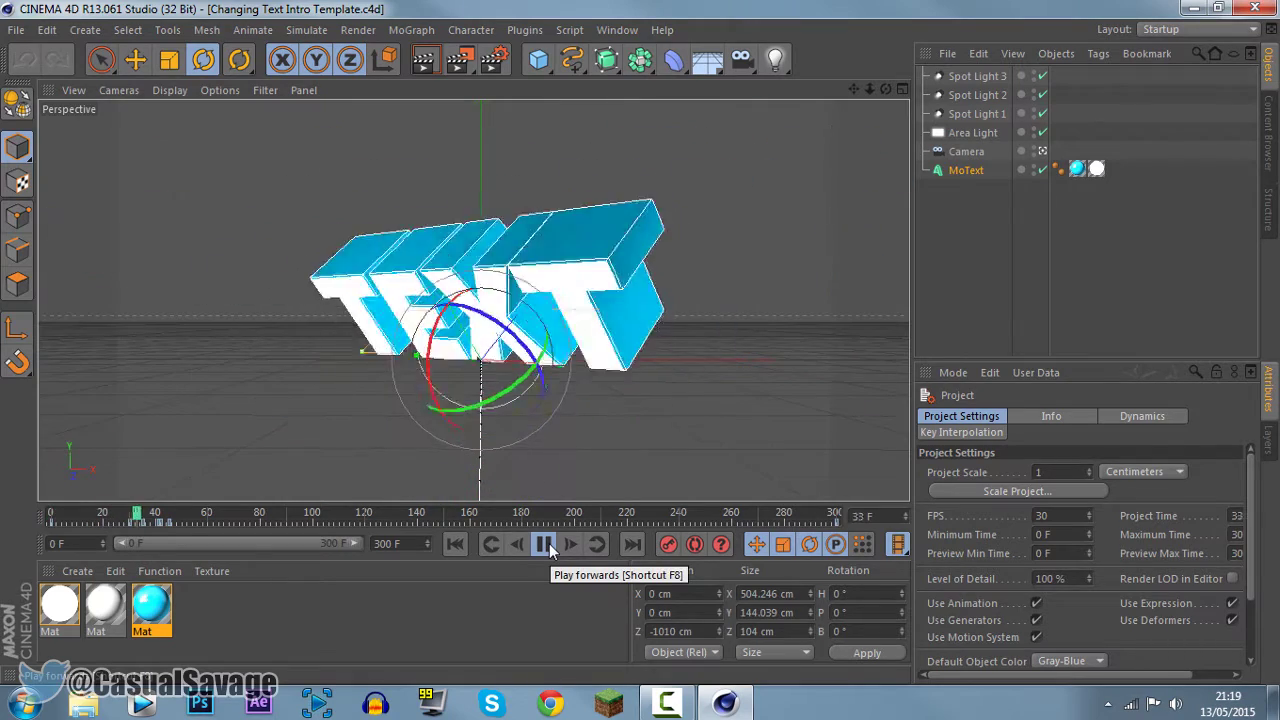
{"action": "right_click", "coordinate": [548, 548]}
{"action": "left_click", "coordinate": [533, 557]}
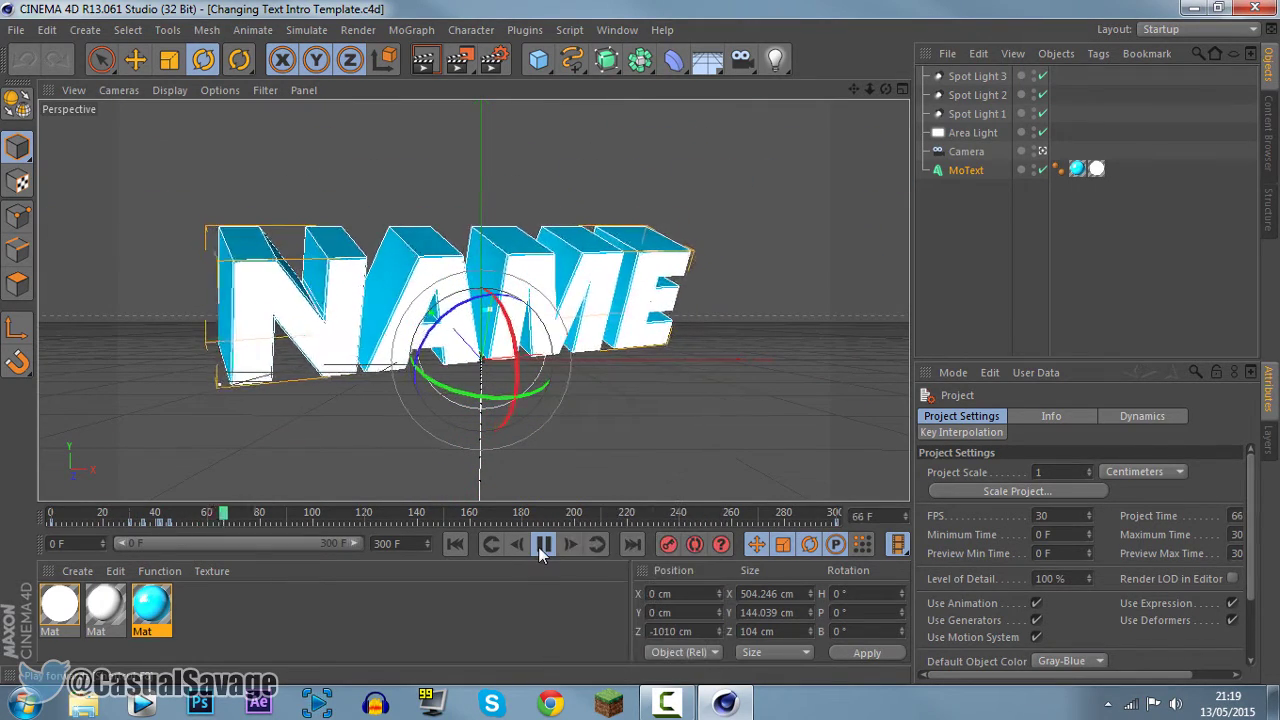
{"action": "left_click", "coordinate": [540, 553]}
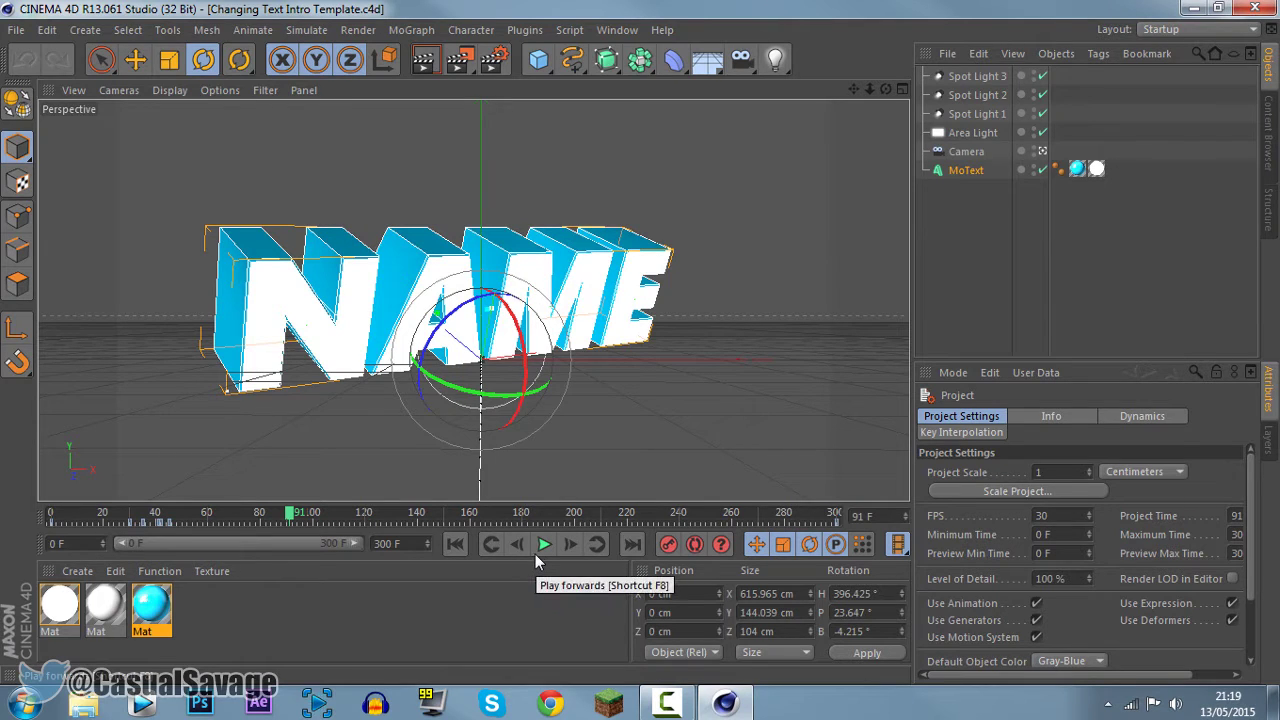
{"action": "left_click", "coordinate": [962, 171]}
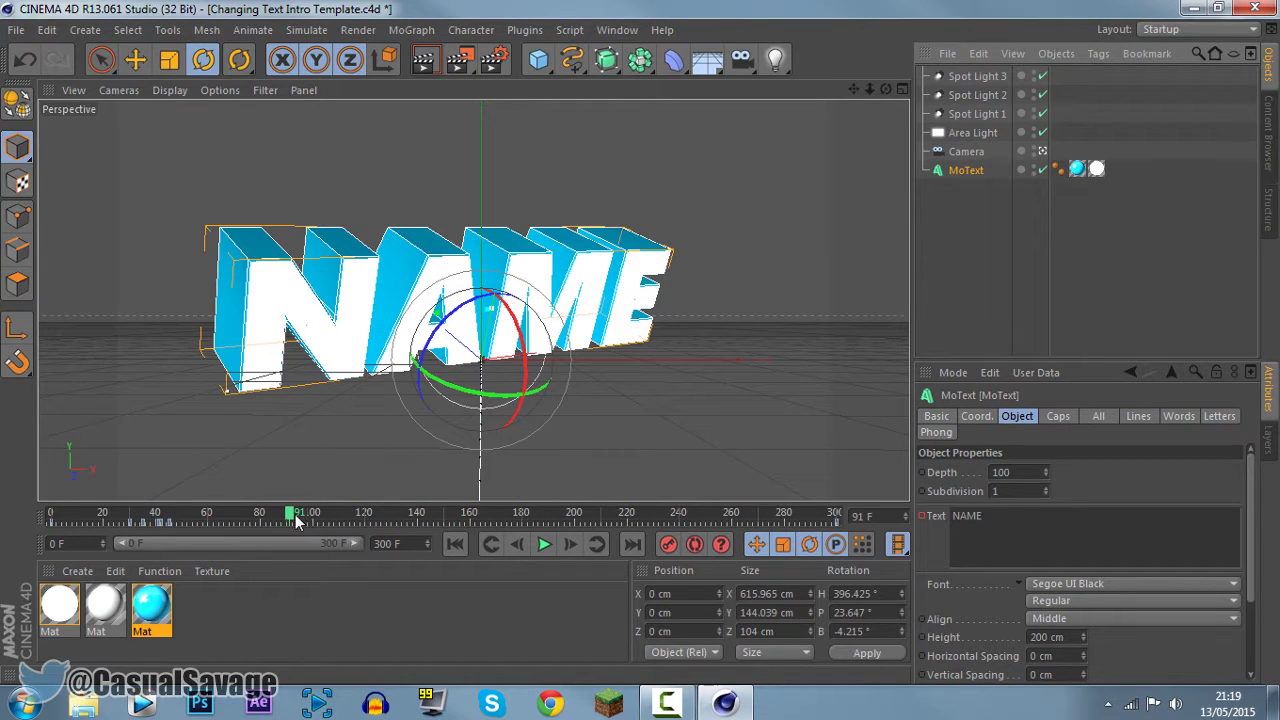
{"action": "left_click_drag", "start_coordinate": [296, 520], "coordinate": [283, 518]}
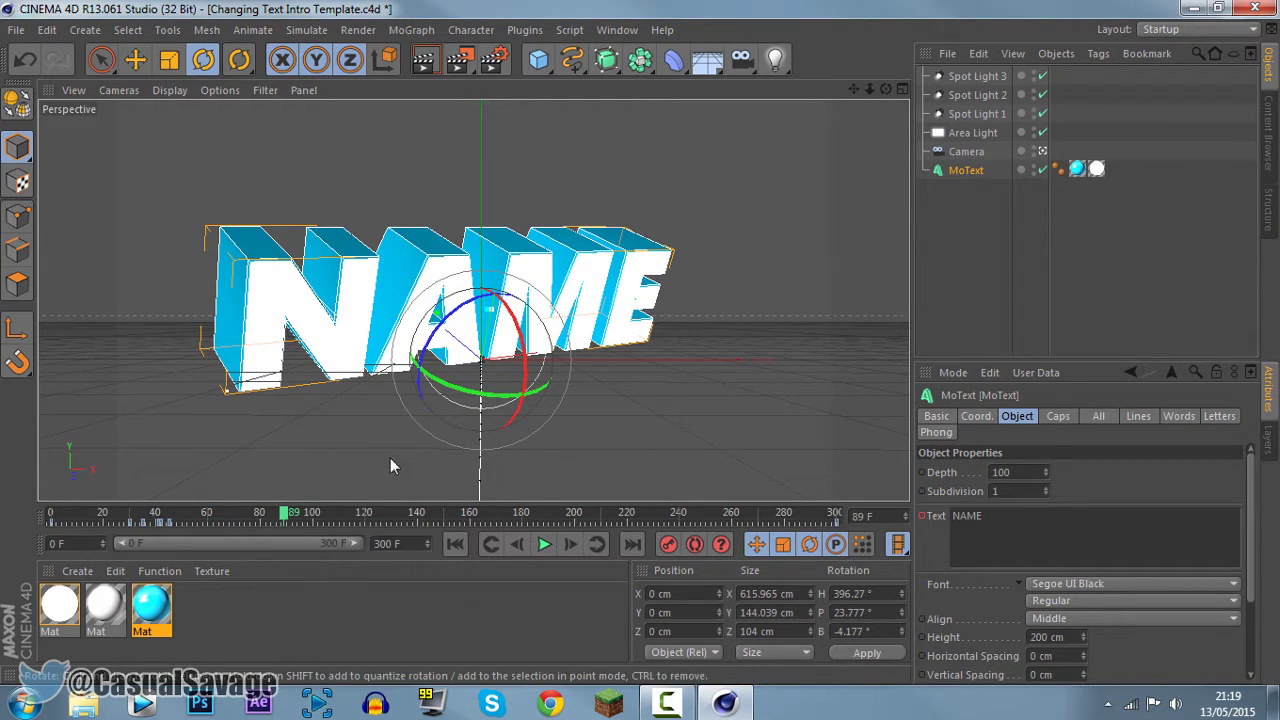
Step: Narrow the visible timeline range and move the playhead to frame 41
{"action": "left_click_drag", "start_coordinate": [283, 518], "coordinate": [155, 515]}
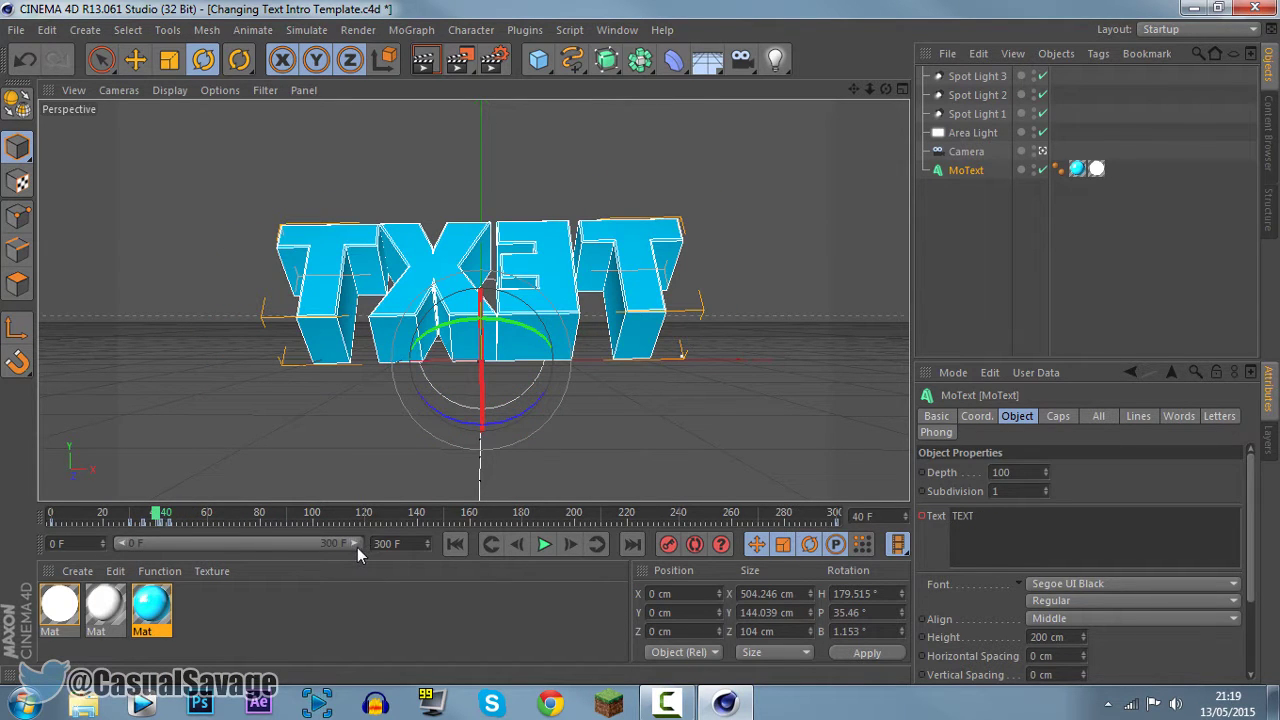
{"action": "left_click_drag", "start_coordinate": [357, 547], "coordinate": [180, 543]}
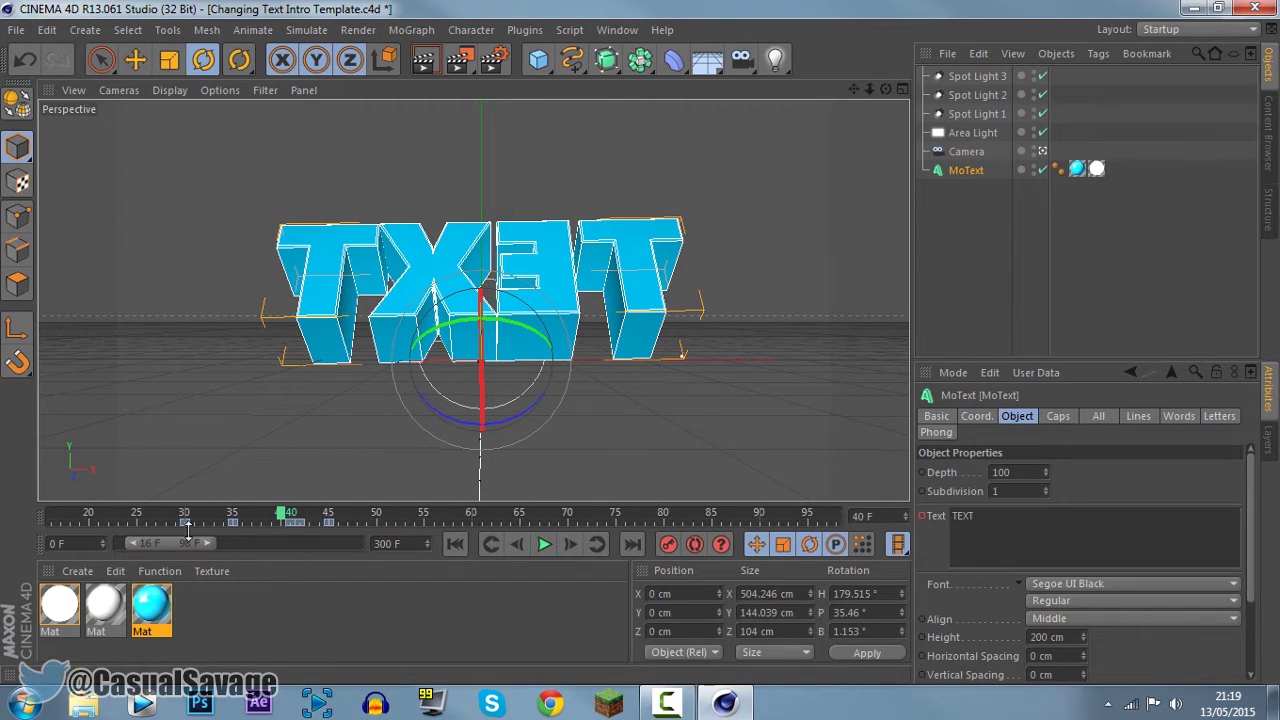
{"action": "left_click", "coordinate": [290, 515]}
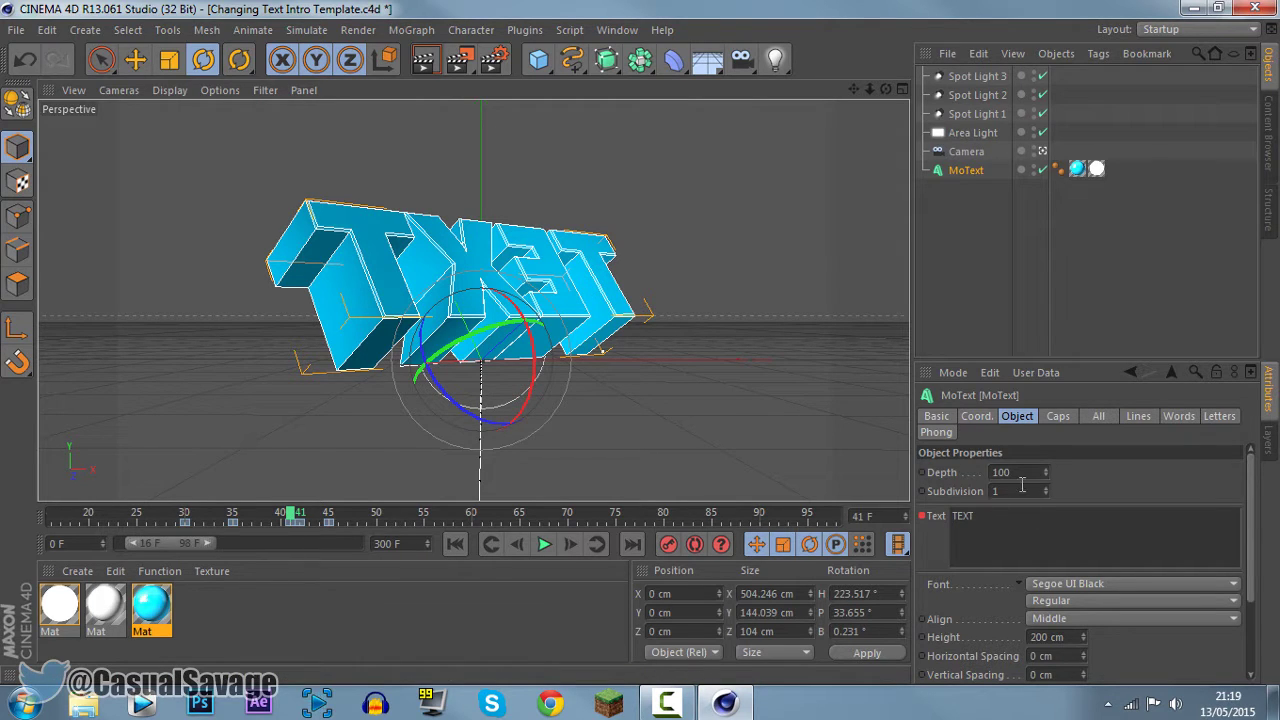
Step: Replace TEXT in the MoText Text field with new text and keyframe it
{"action": "left_click", "coordinate": [1010, 527]}
{"action": "left_click_drag", "start_coordinate": [996, 519], "coordinate": [940, 515]}
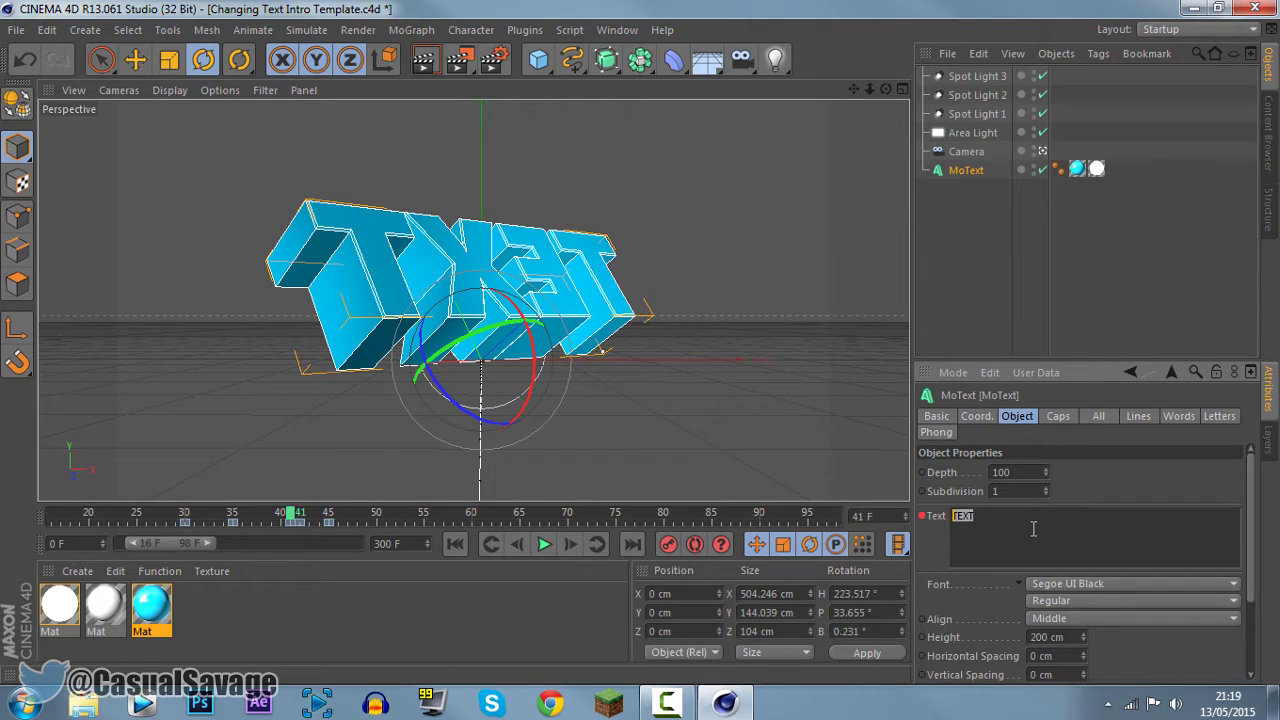
{"action": "type", "text": "CS"}
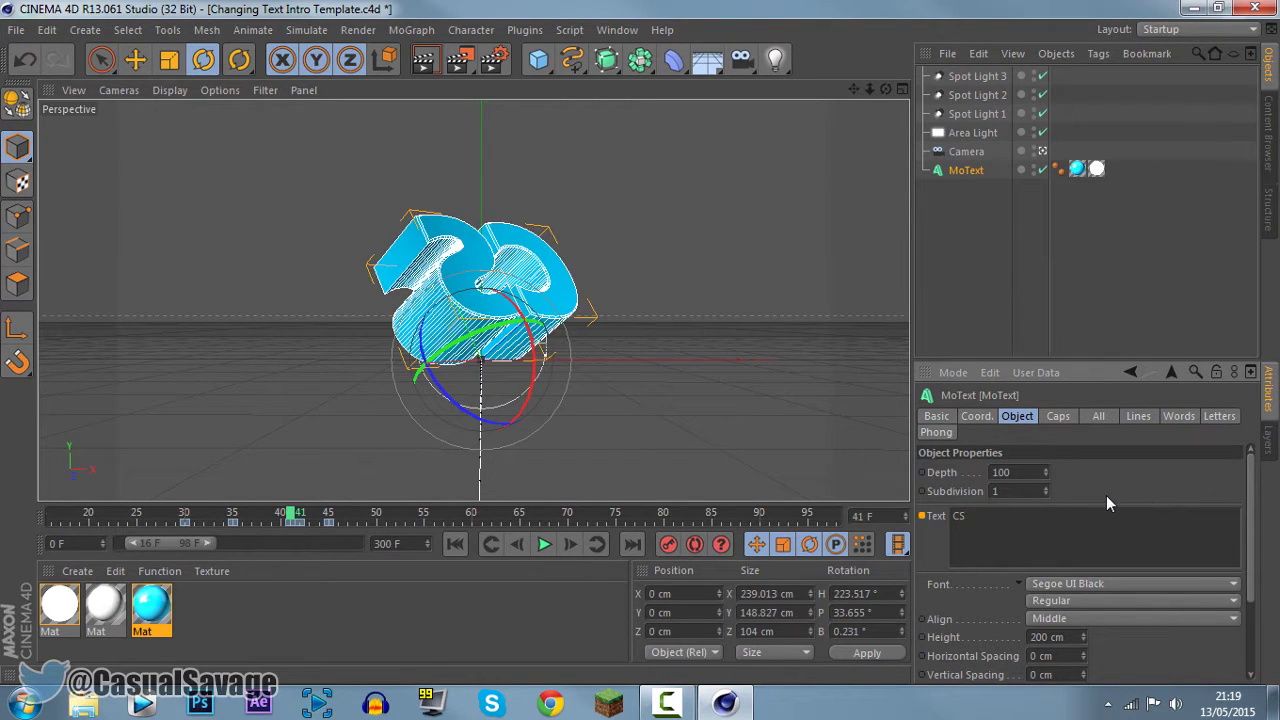
{"action": "left_click", "coordinate": [921, 517], "text": "ctrl"}
Step: Undo the text change and enter CS as the MoText text
{"action": "key", "text": "ctrl+z"}
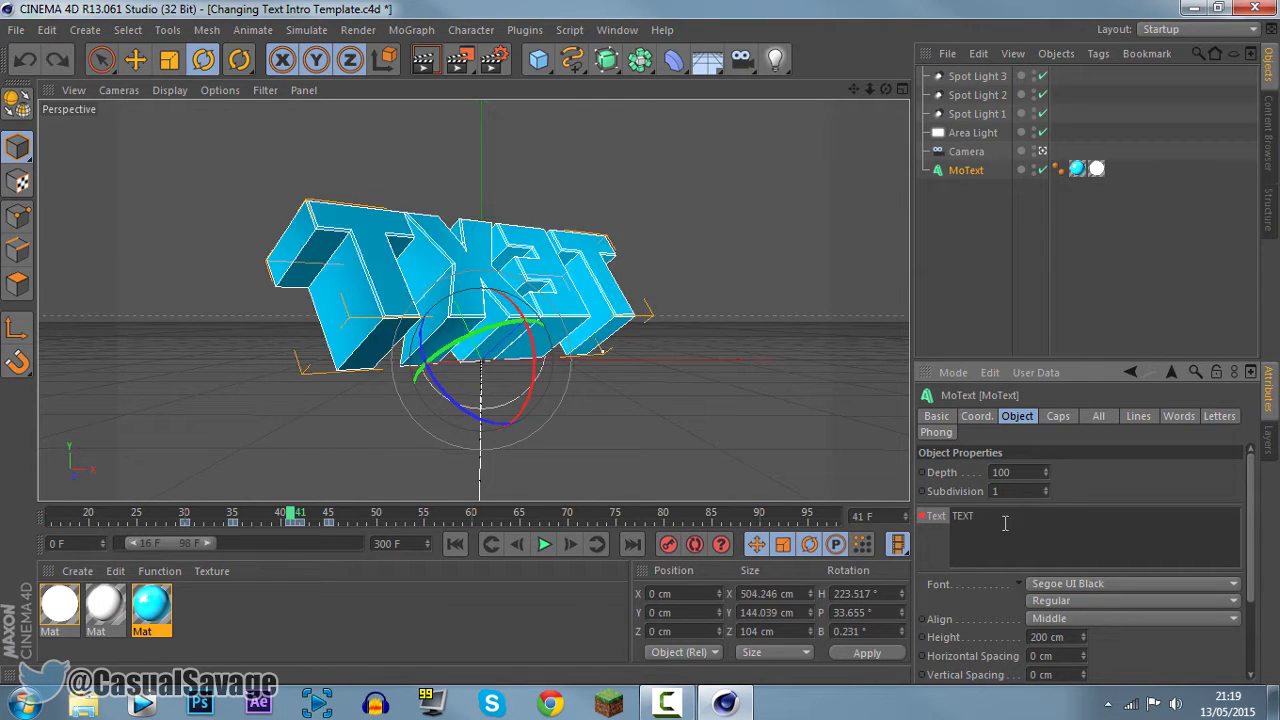
{"action": "key", "text": "ctrl+a"}
{"action": "type", "text": "CS"}
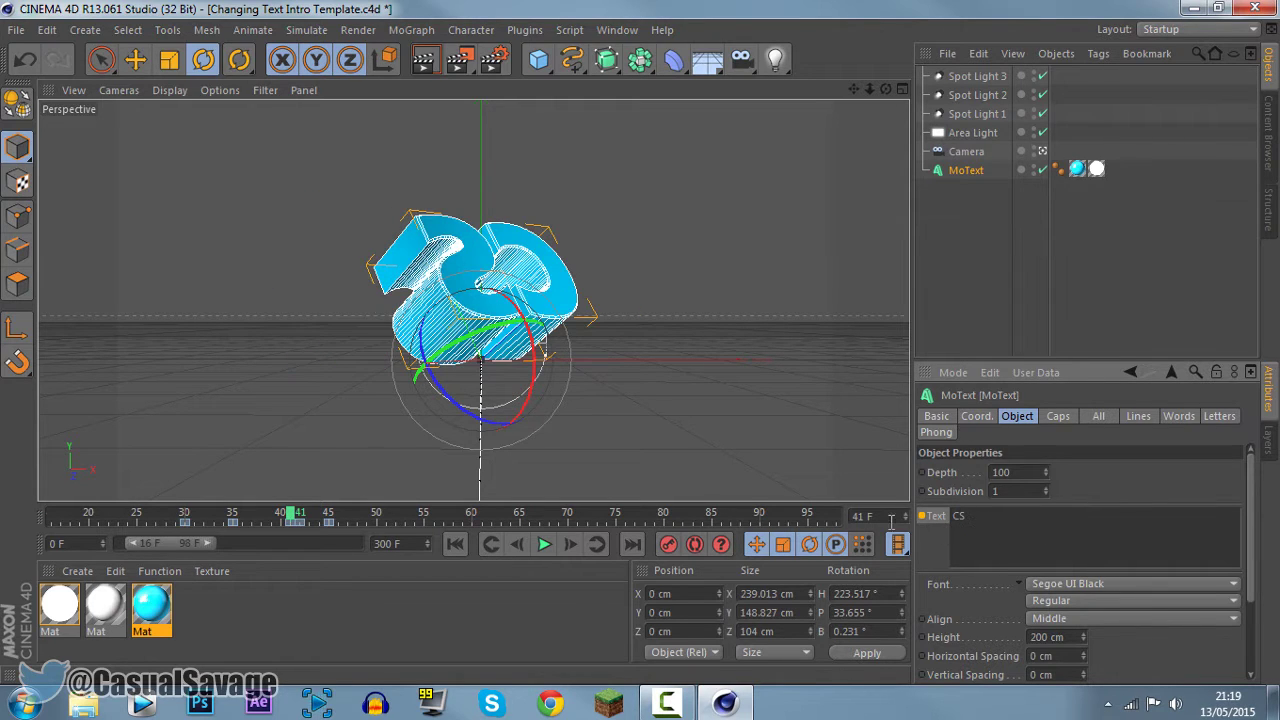
Step: Confirm frame 40 shows TEXT, enter CS at frame 41, and scrub to preview
{"action": "left_click", "coordinate": [281, 515]}
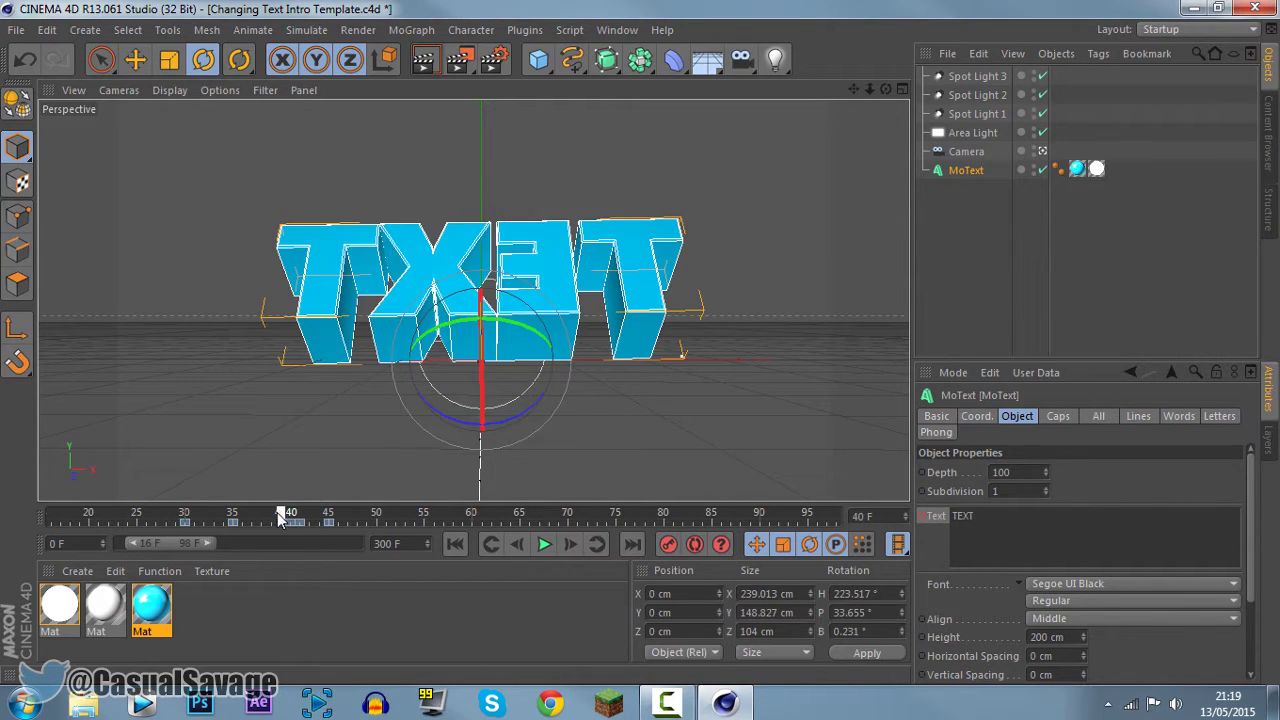
{"action": "left_click", "coordinate": [290, 515]}
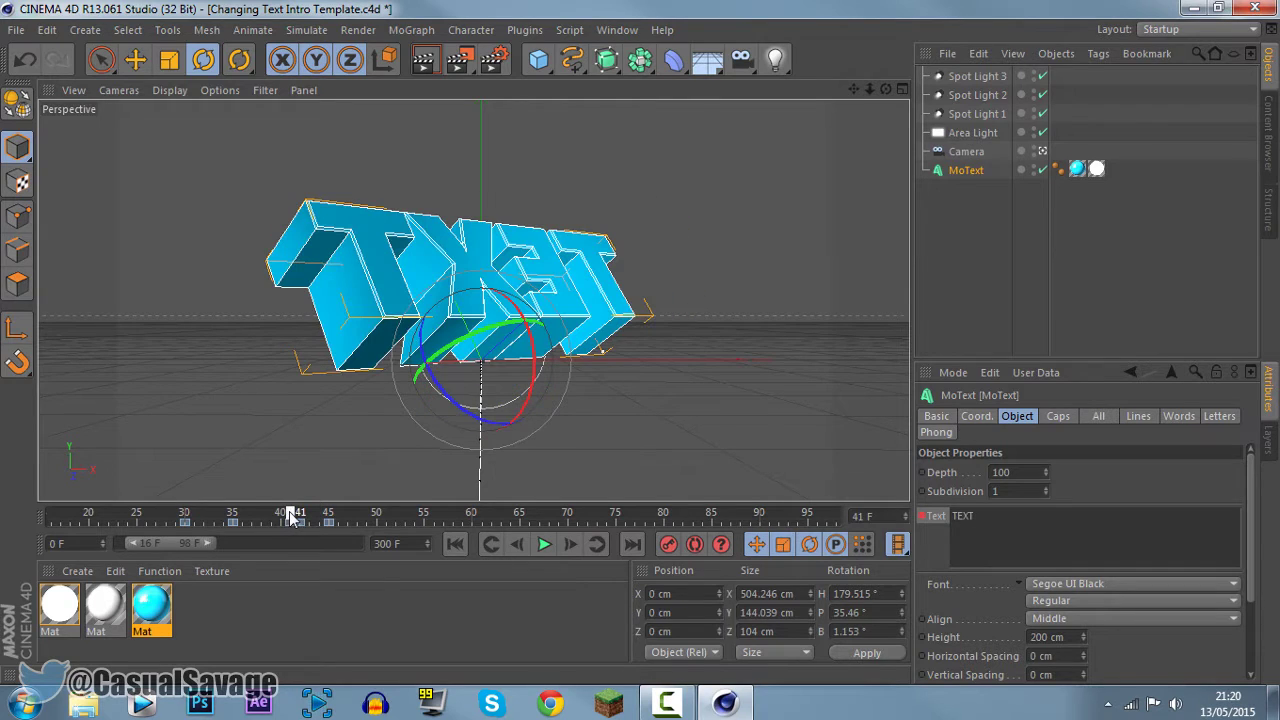
{"action": "double_click", "coordinate": [963, 516]}
{"action": "type", "text": "CS"}
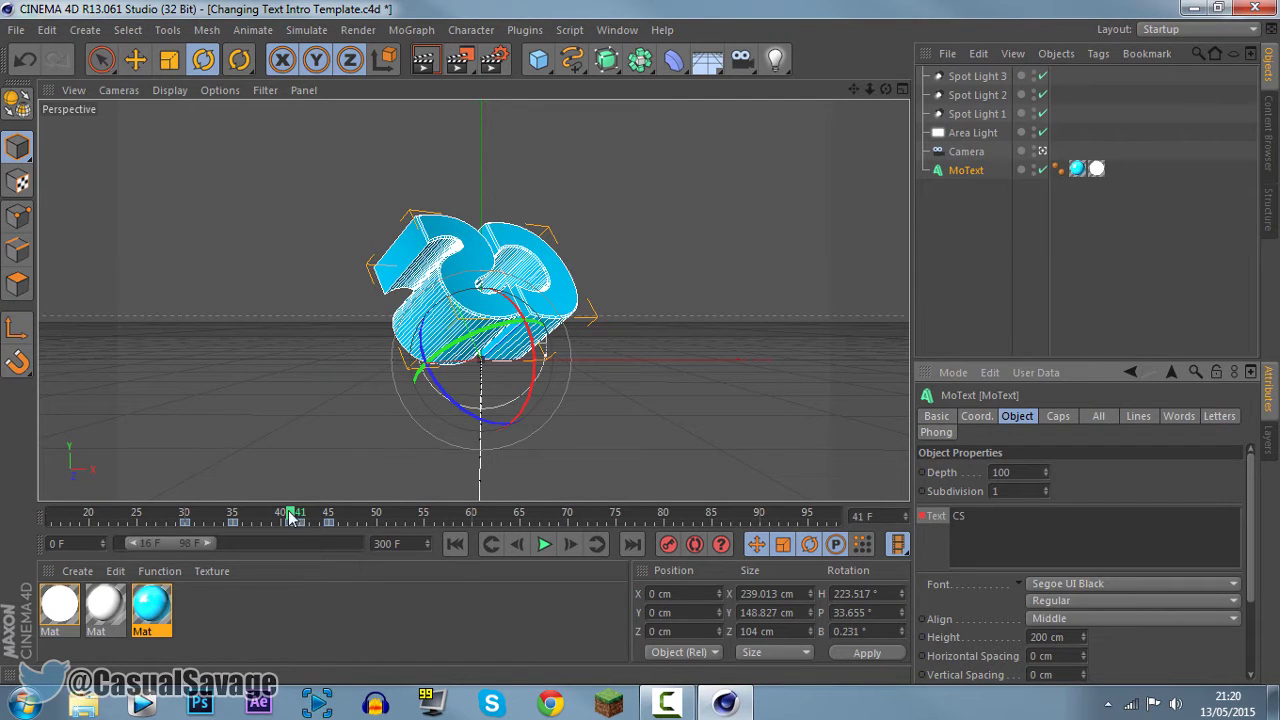
{"action": "mouse_move", "coordinate": [290, 515]}
{"action": "left_mouse_down"}
{"action": "mouse_move", "coordinate": [240, 517]}
{"action": "mouse_move", "coordinate": [312, 519]}
{"action": "left_mouse_up"}
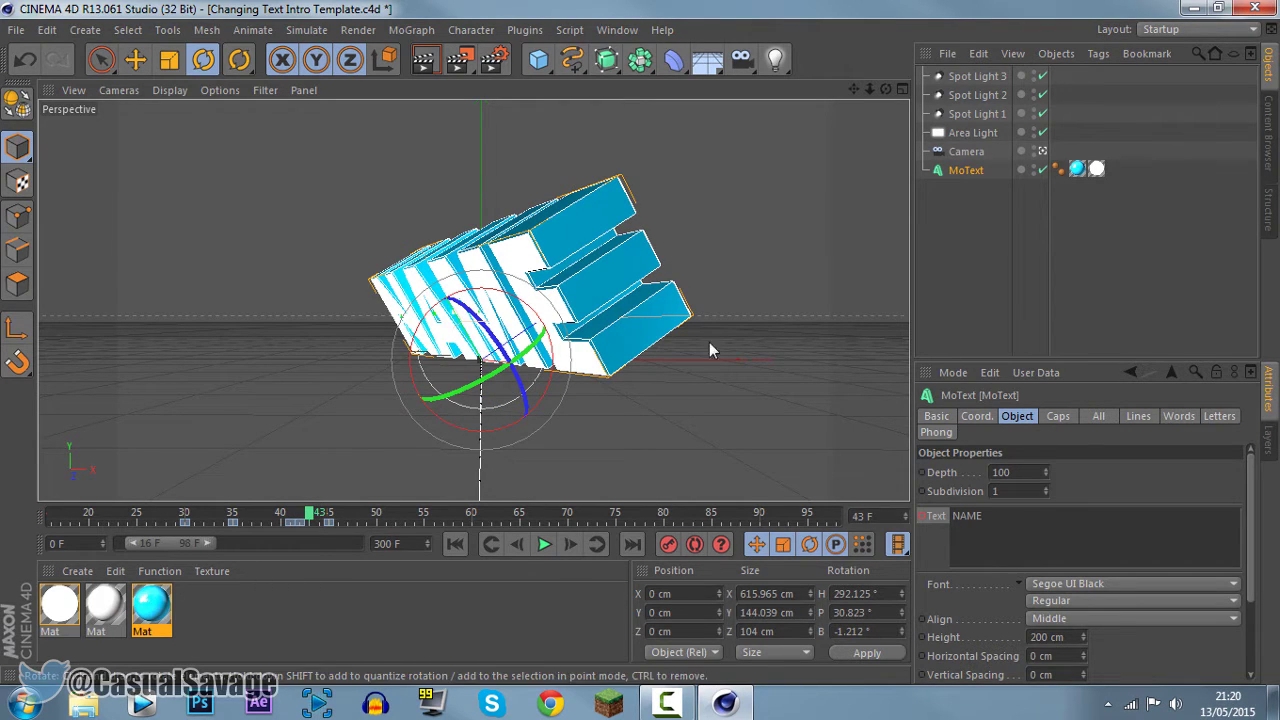
Step: Replace NAME with CasualSavage in the MoText Text field at frame 43 and keyframe it
{"action": "double_click", "coordinate": [1079, 530]}
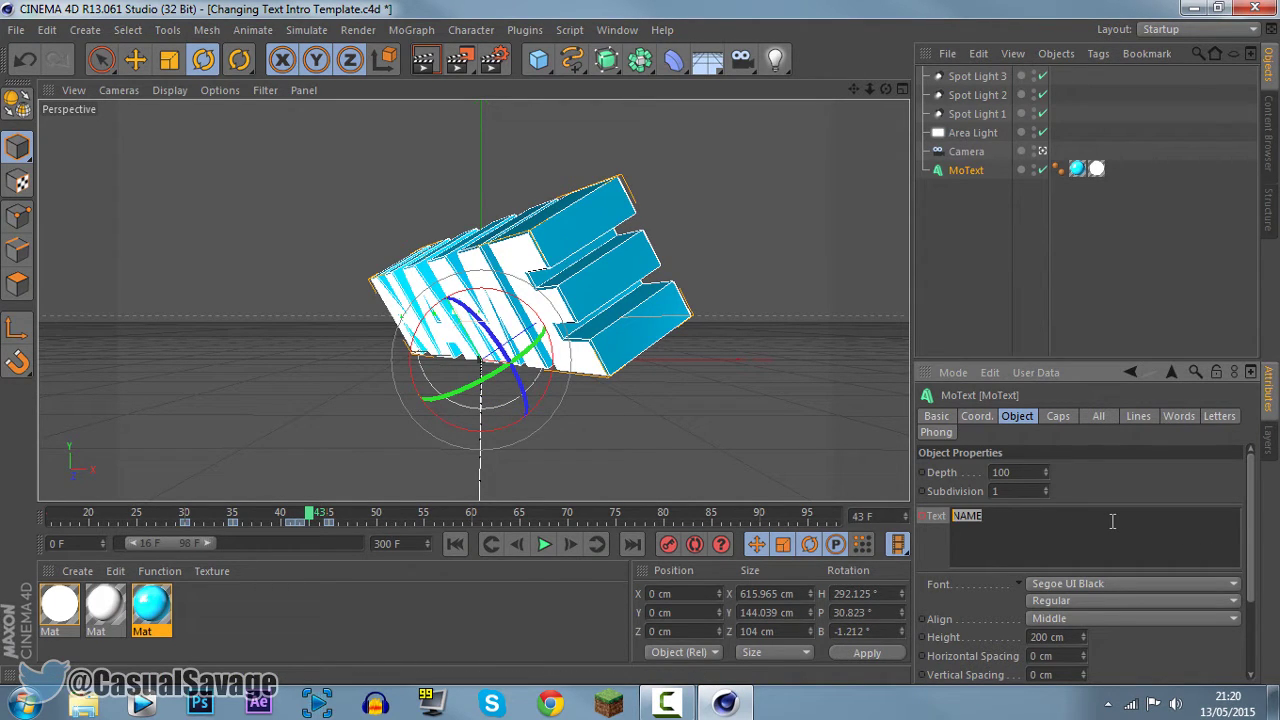
{"action": "type", "text": "CasualSavage"}
{"action": "left_click", "coordinate": [1109, 488]}
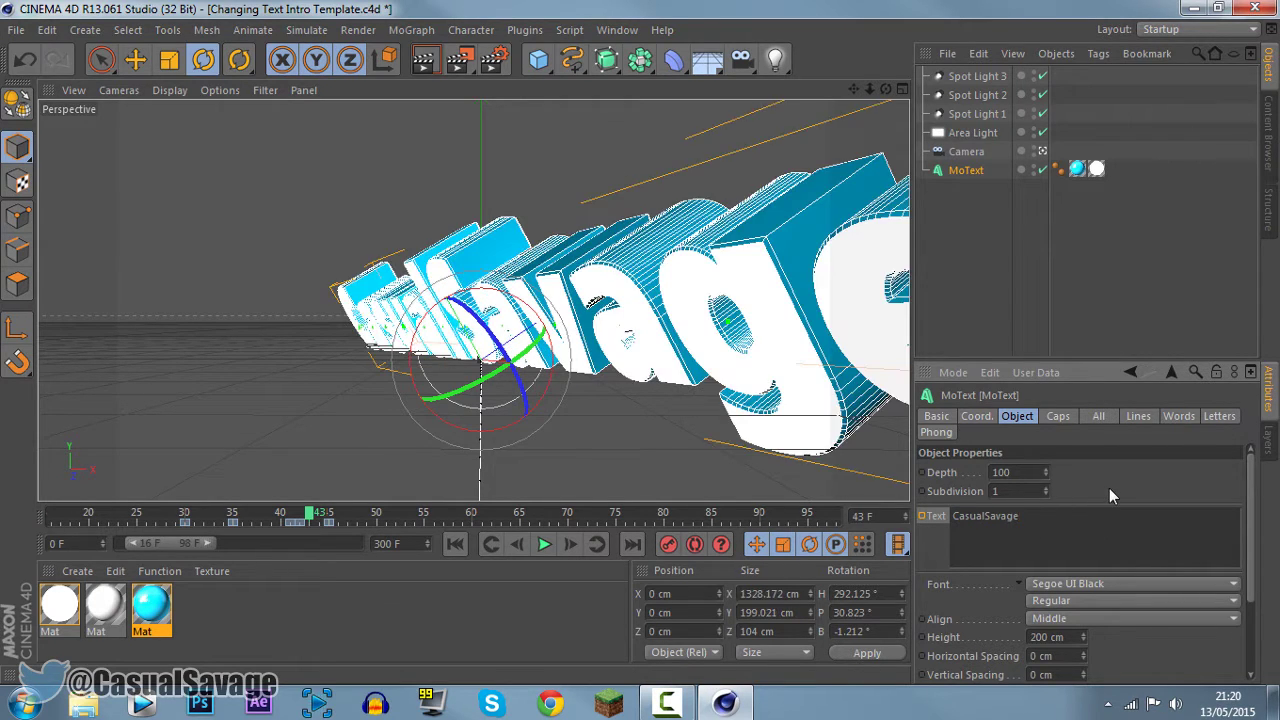
{"action": "left_click", "coordinate": [921, 516], "text": "ctrl"}
Step: Play the intro from frame 16 and pause once CS has morphed into CasualSavage
{"action": "left_click", "coordinate": [52, 515]}
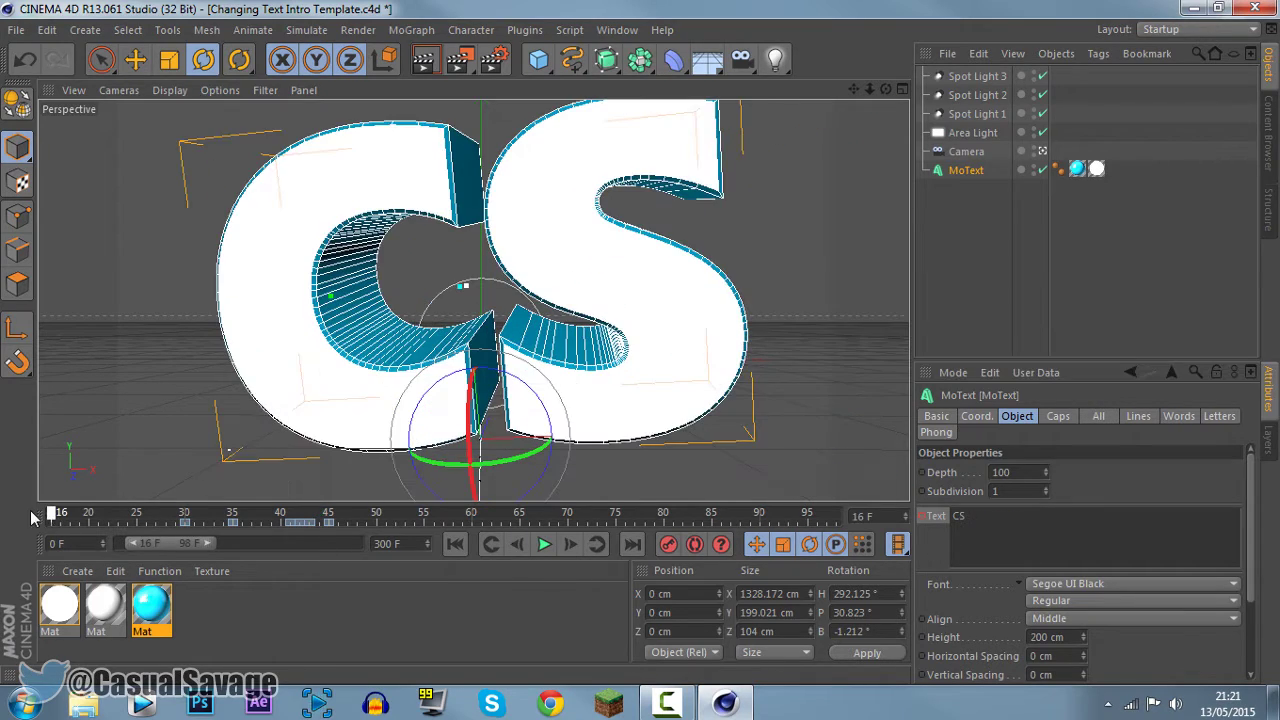
{"action": "left_click", "coordinate": [544, 544]}
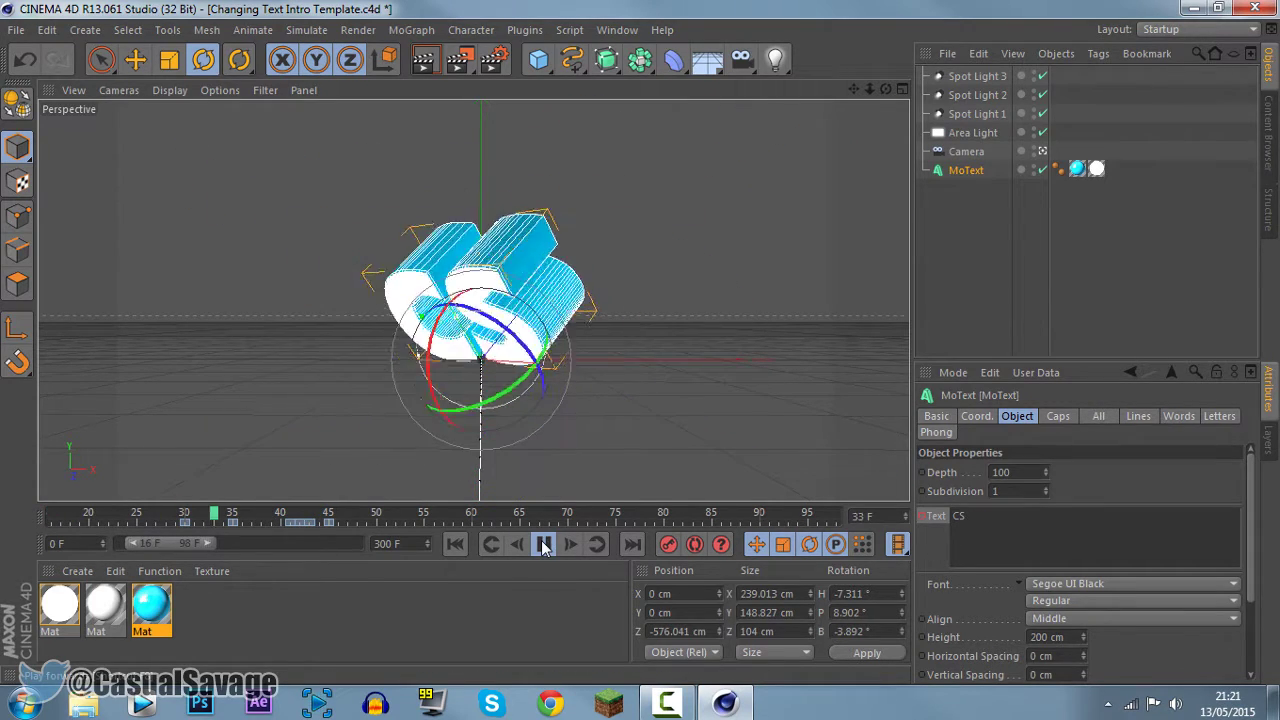
{"action": "left_click", "coordinate": [544, 544]}
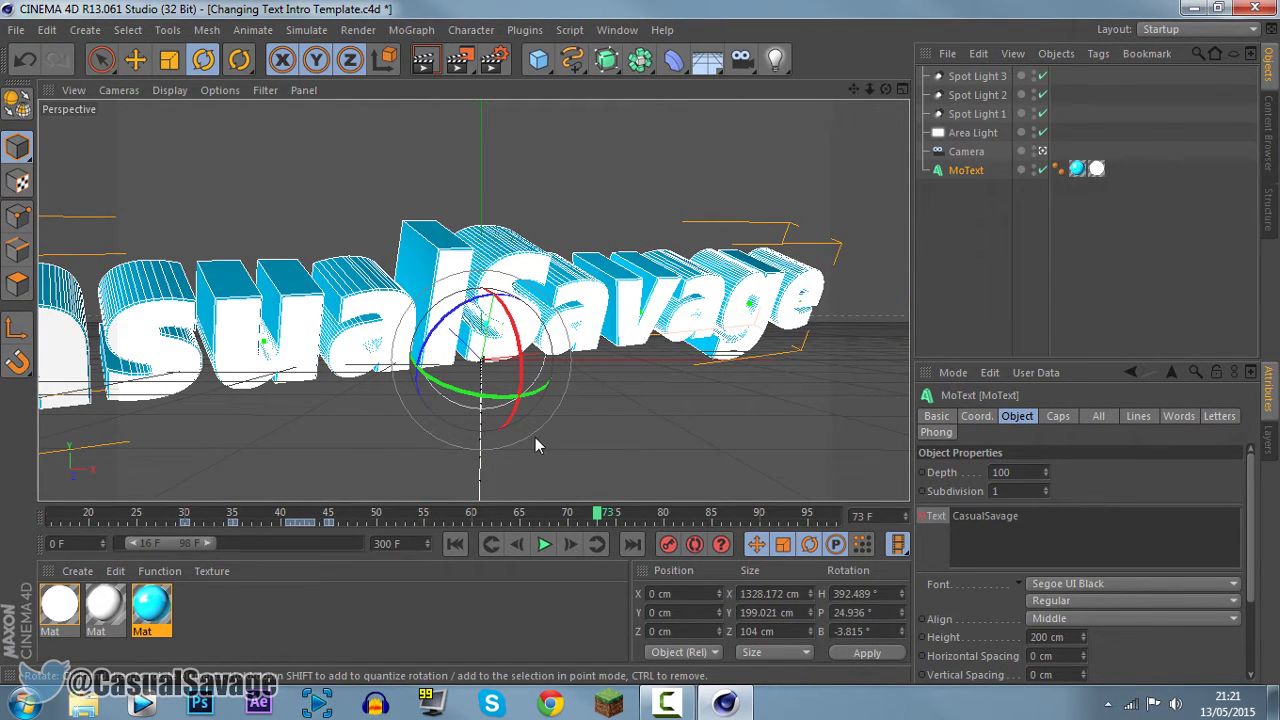
{"action": "left_click", "coordinate": [169, 60]}
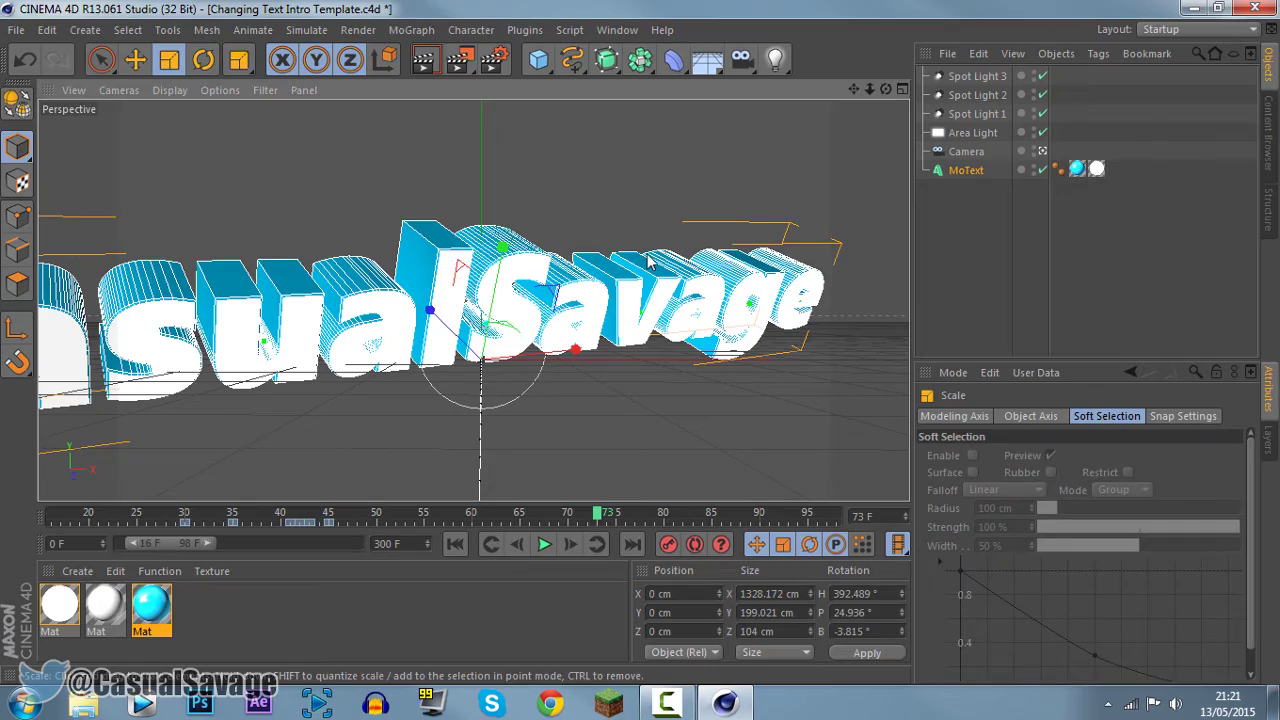
Step: Shrink the MoText with the Scale tool, then replay from frame 16 to check the size
{"action": "left_click_drag", "start_coordinate": [648, 262], "coordinate": [332, 399]}
{"action": "left_click", "coordinate": [584, 432]}
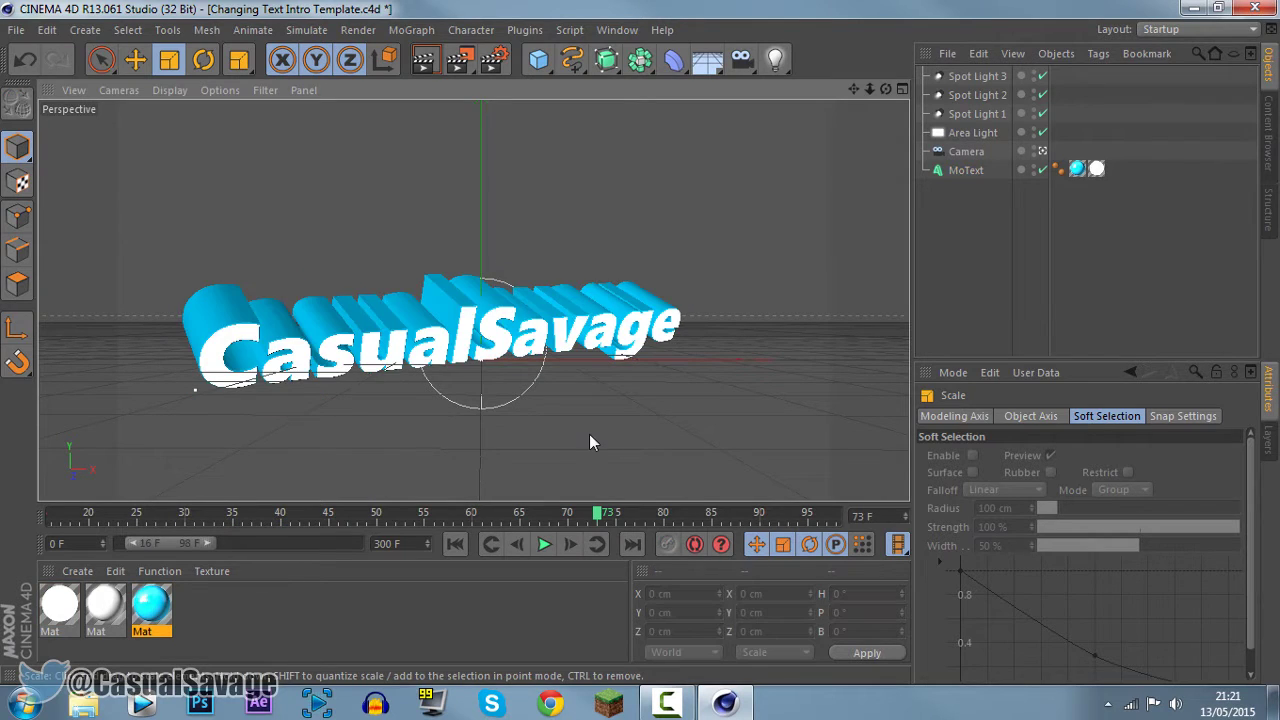
{"action": "left_click", "coordinate": [52, 513]}
{"action": "left_click", "coordinate": [544, 545]}
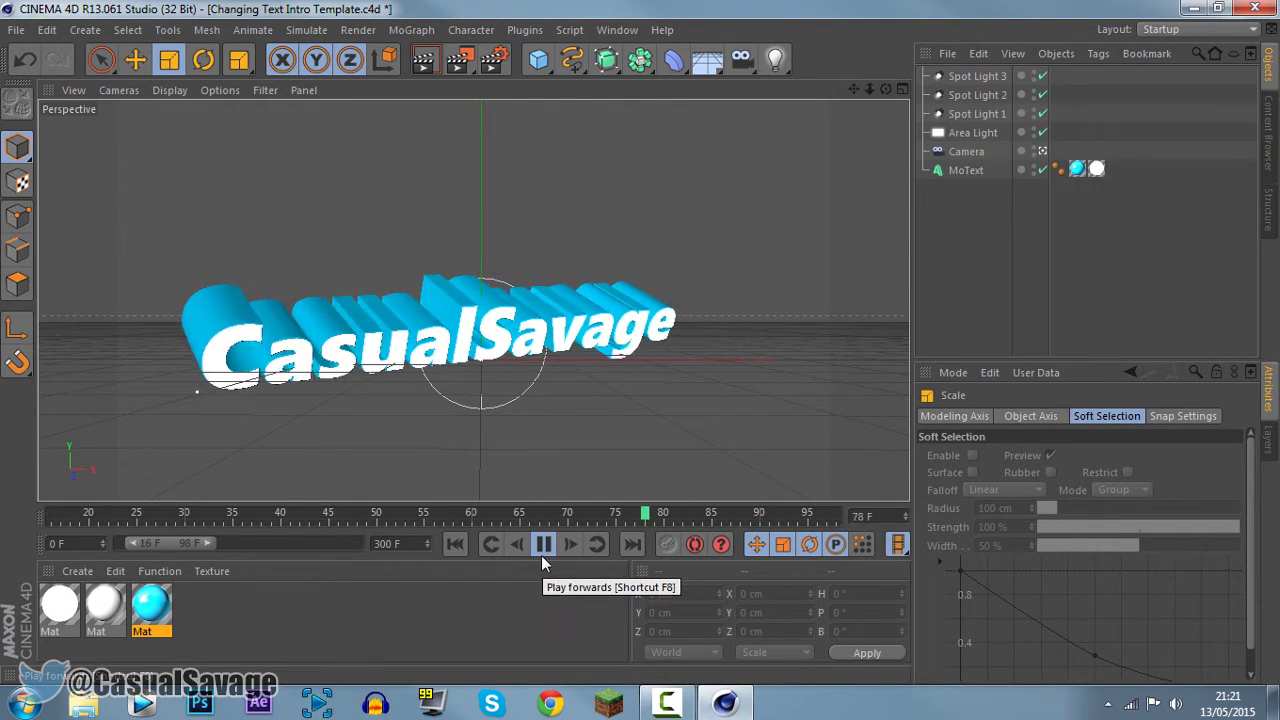
{"action": "left_click", "coordinate": [544, 545]}
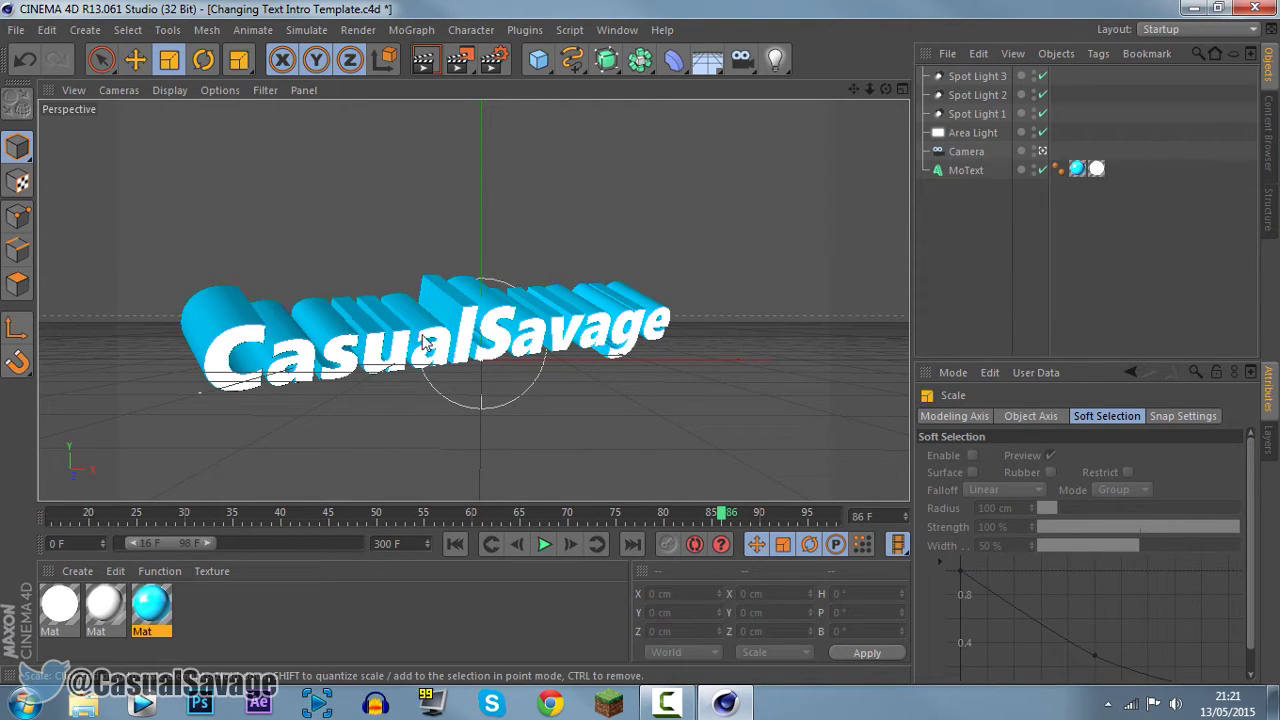
{"action": "left_click", "coordinate": [979, 170]}
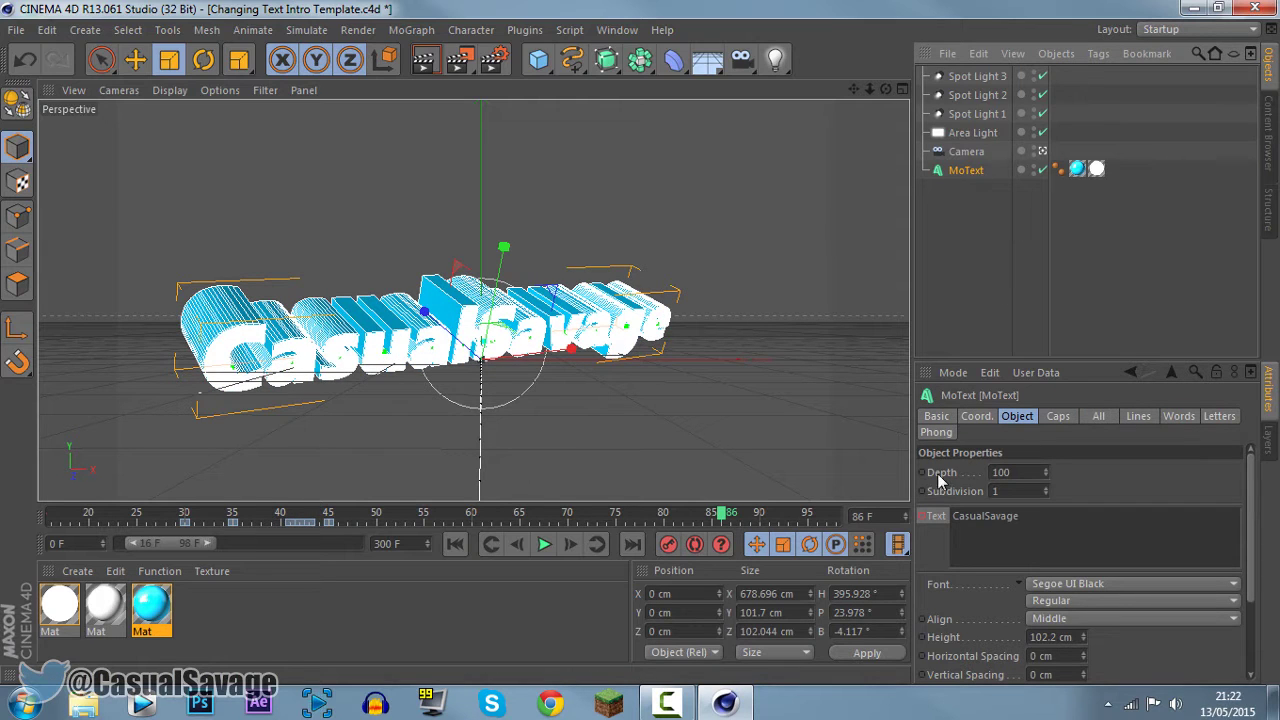
Step: Set the MoText depth to 40, then replay the animation from frame 16
{"action": "left_click_drag", "start_coordinate": [1047, 475], "coordinate": [1047, 475]}
{"action": "left_click", "coordinate": [700, 402]}
{"action": "left_click", "coordinate": [968, 171]}
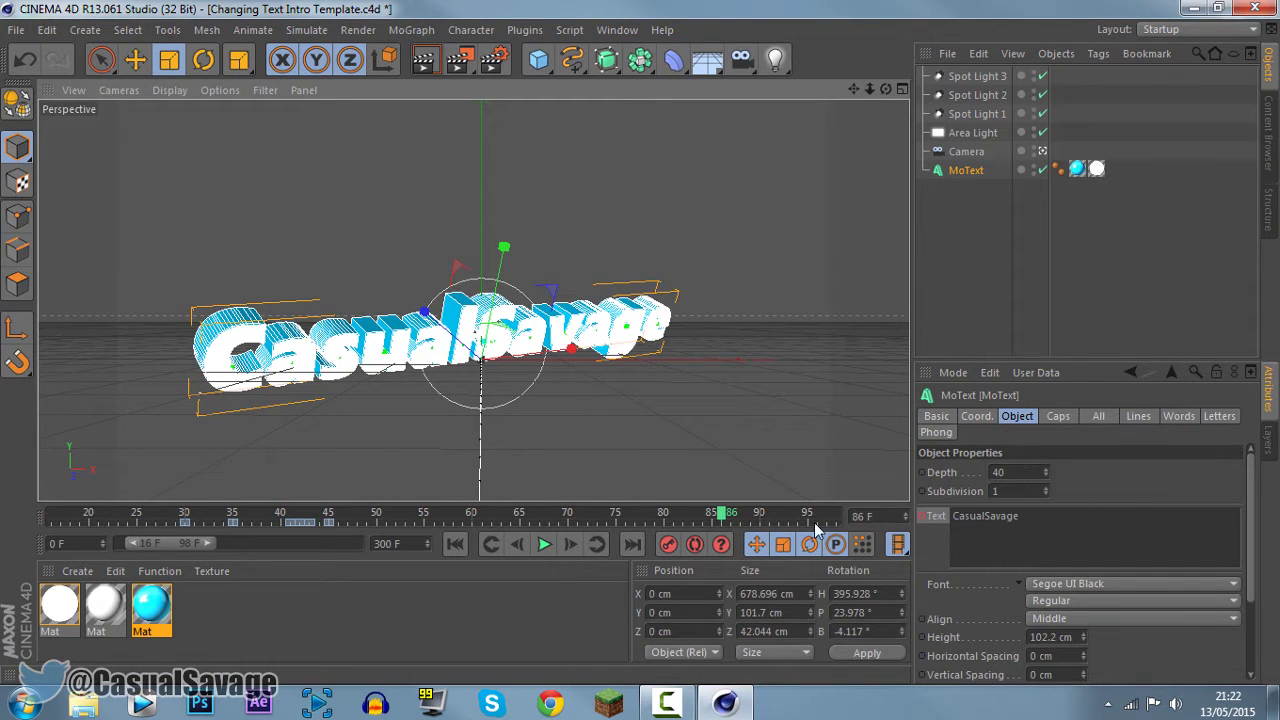
{"action": "left_click_drag", "start_coordinate": [724, 515], "coordinate": [52, 515]}
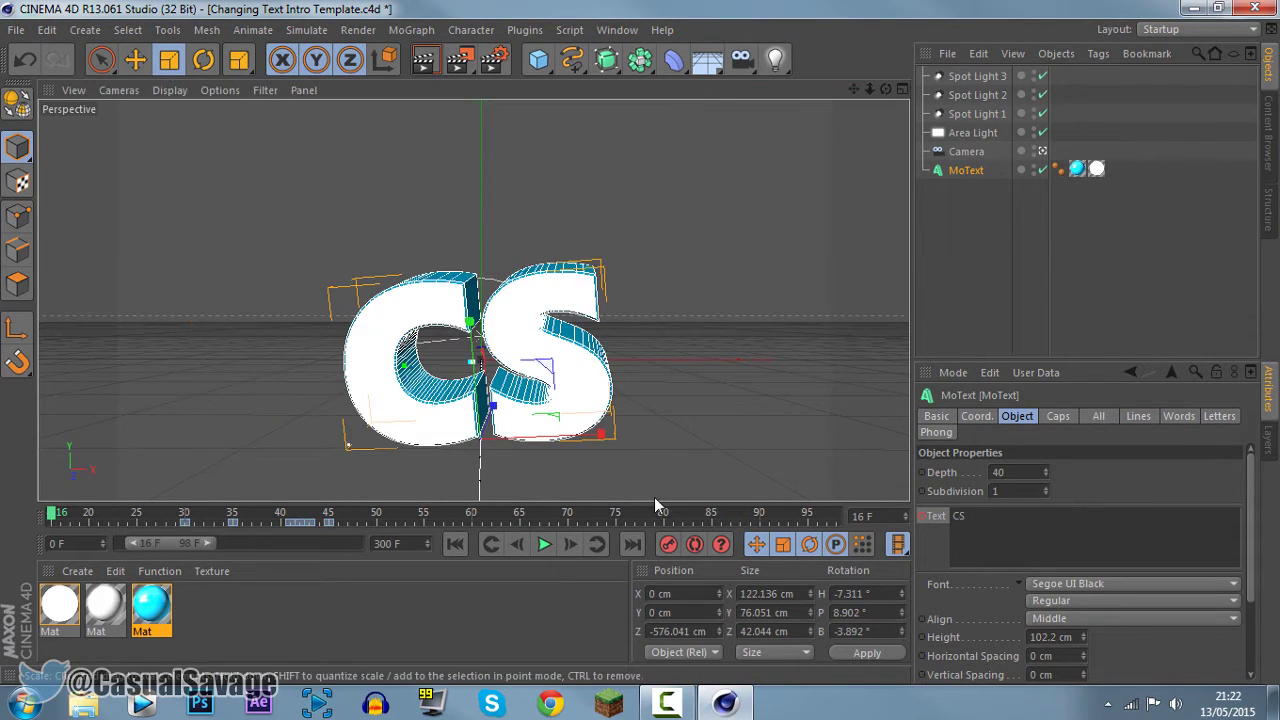
{"action": "left_click", "coordinate": [544, 544]}
{"action": "left_click", "coordinate": [668, 435]}
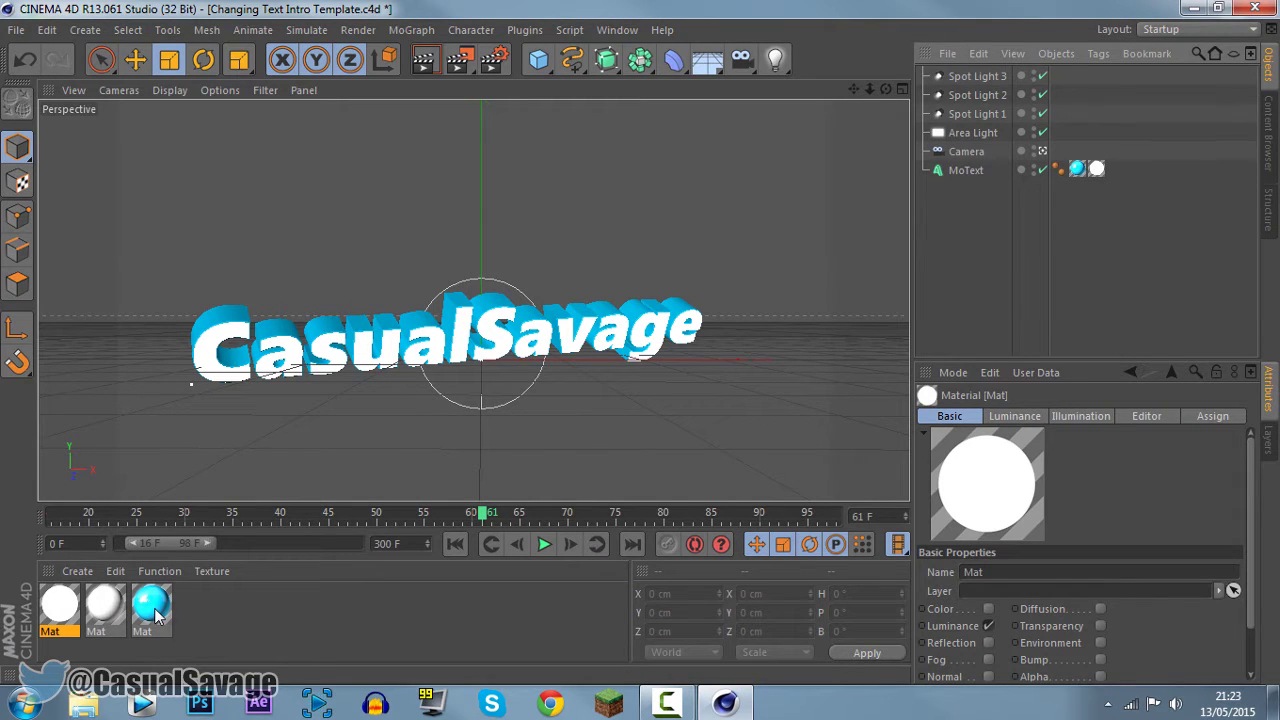
Step: Show the MoText's white texture tag settings and open its front material for editing
{"action": "left_click", "coordinate": [350, 620]}
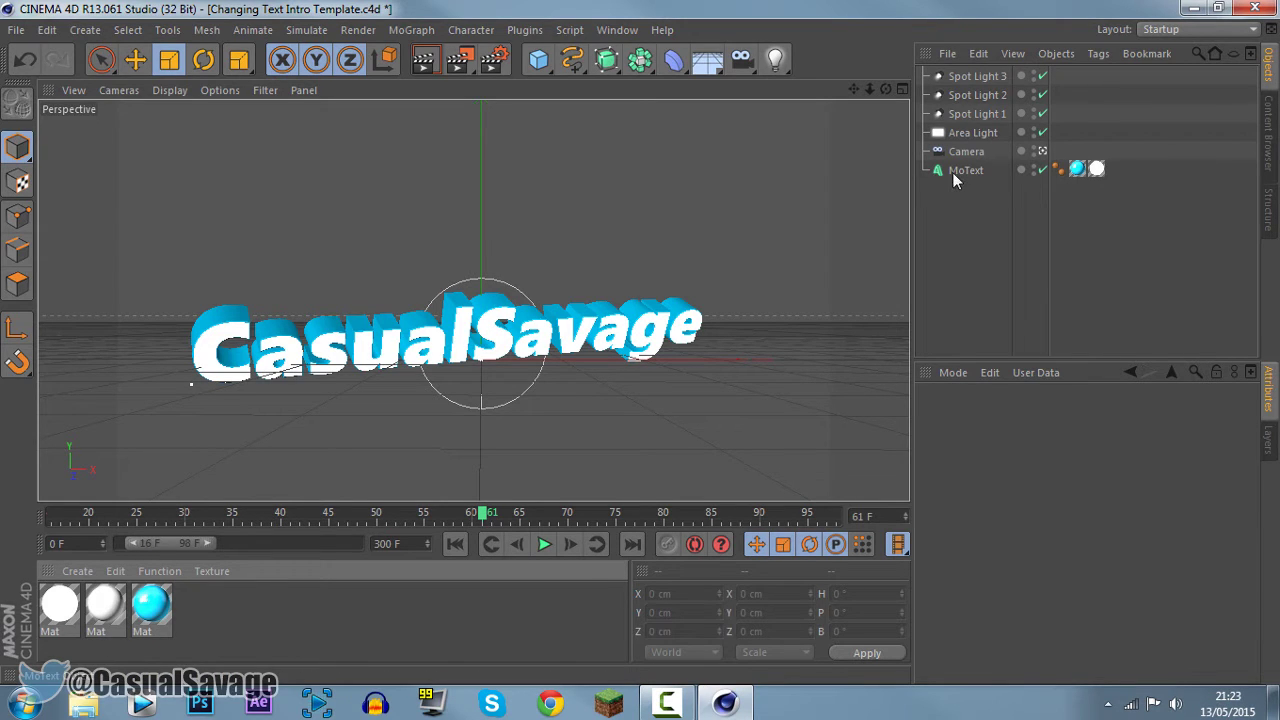
{"action": "left_click", "coordinate": [1097, 168]}
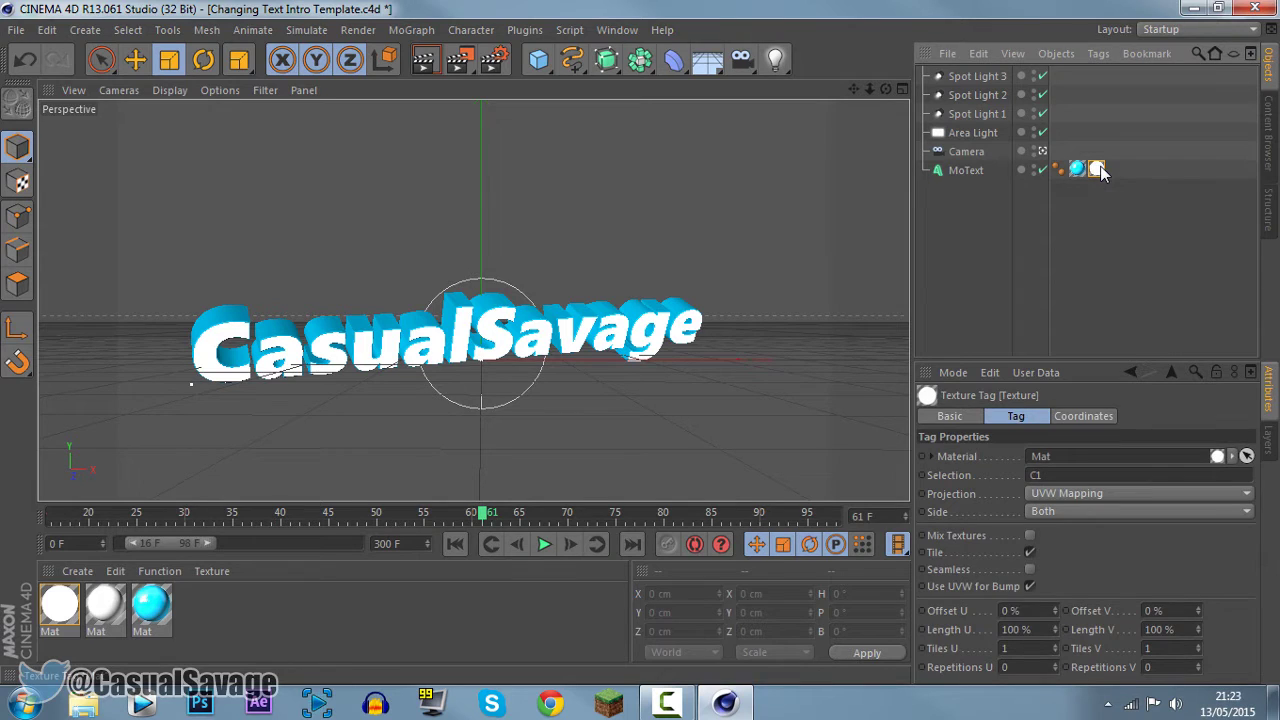
{"action": "double_click", "coordinate": [58, 613]}
Step: Turn off Luminance on the first Mat so the letter fronts stop glowing
{"action": "left_click_drag", "start_coordinate": [499, 128], "coordinate": [803, 156]}
{"action": "left_click_drag", "start_coordinate": [851, 219], "coordinate": [1065, 217]}
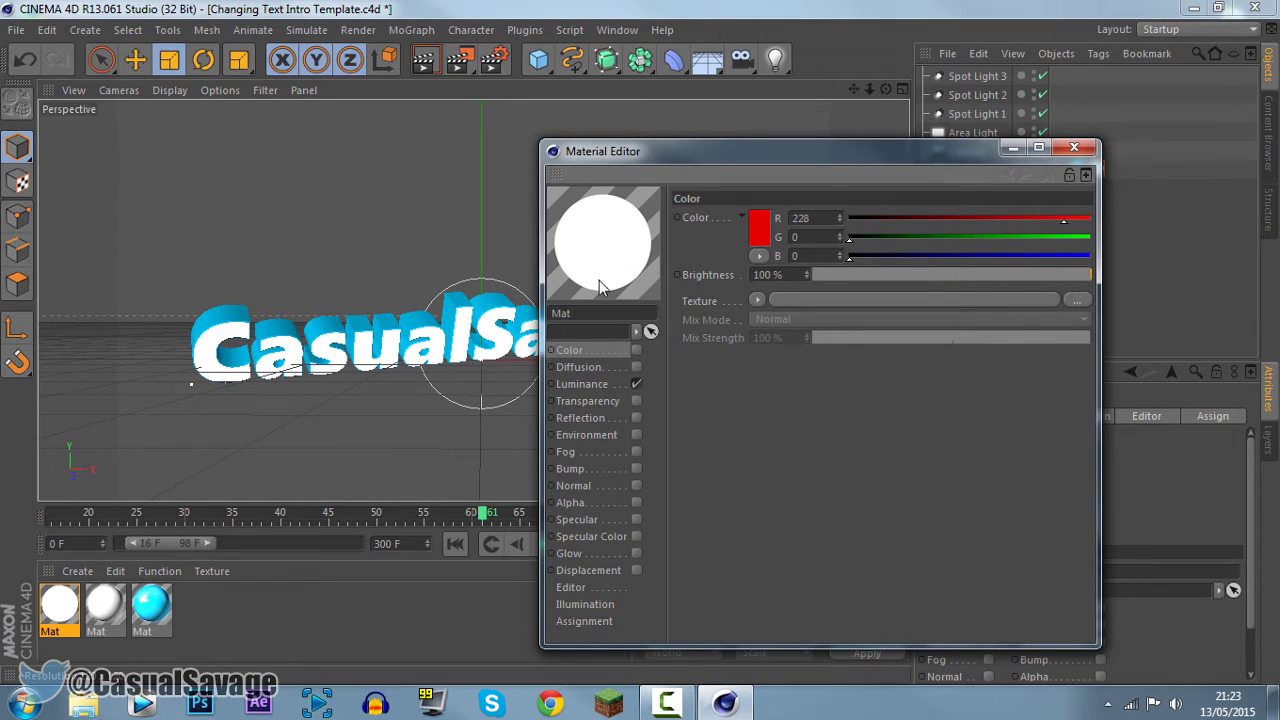
{"action": "left_click", "coordinate": [607, 383]}
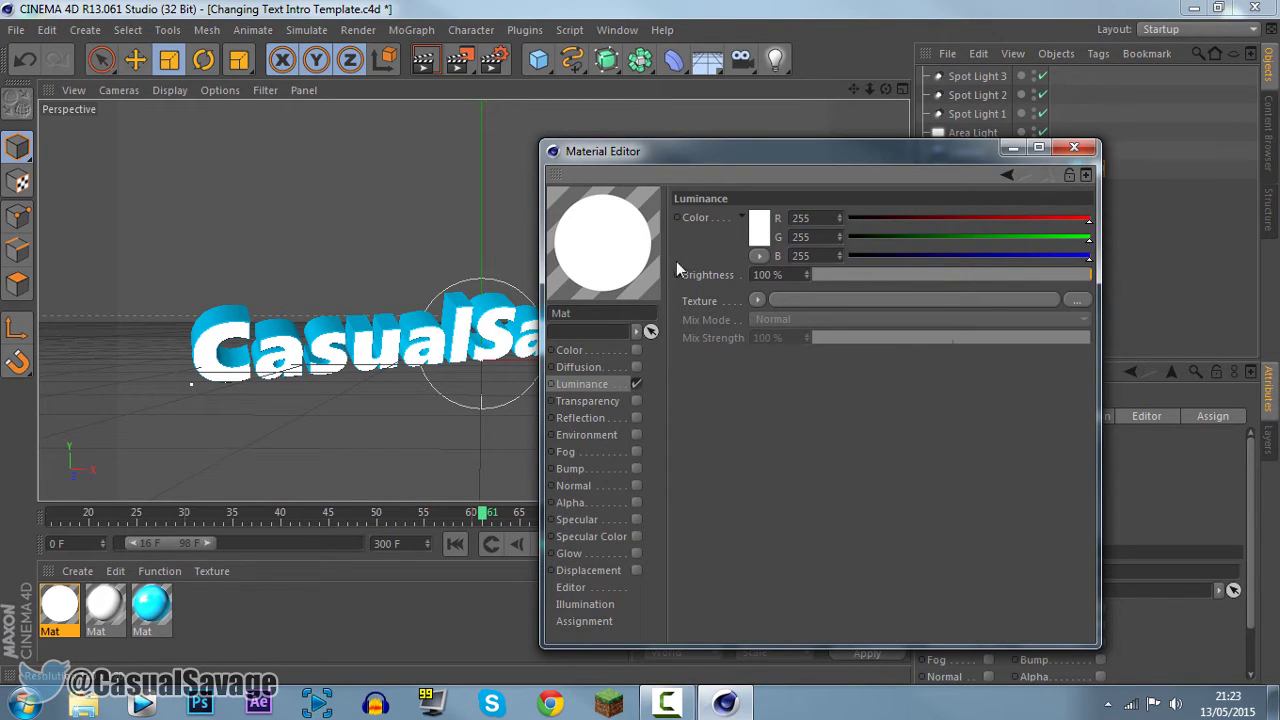
{"action": "left_click", "coordinate": [636, 385]}
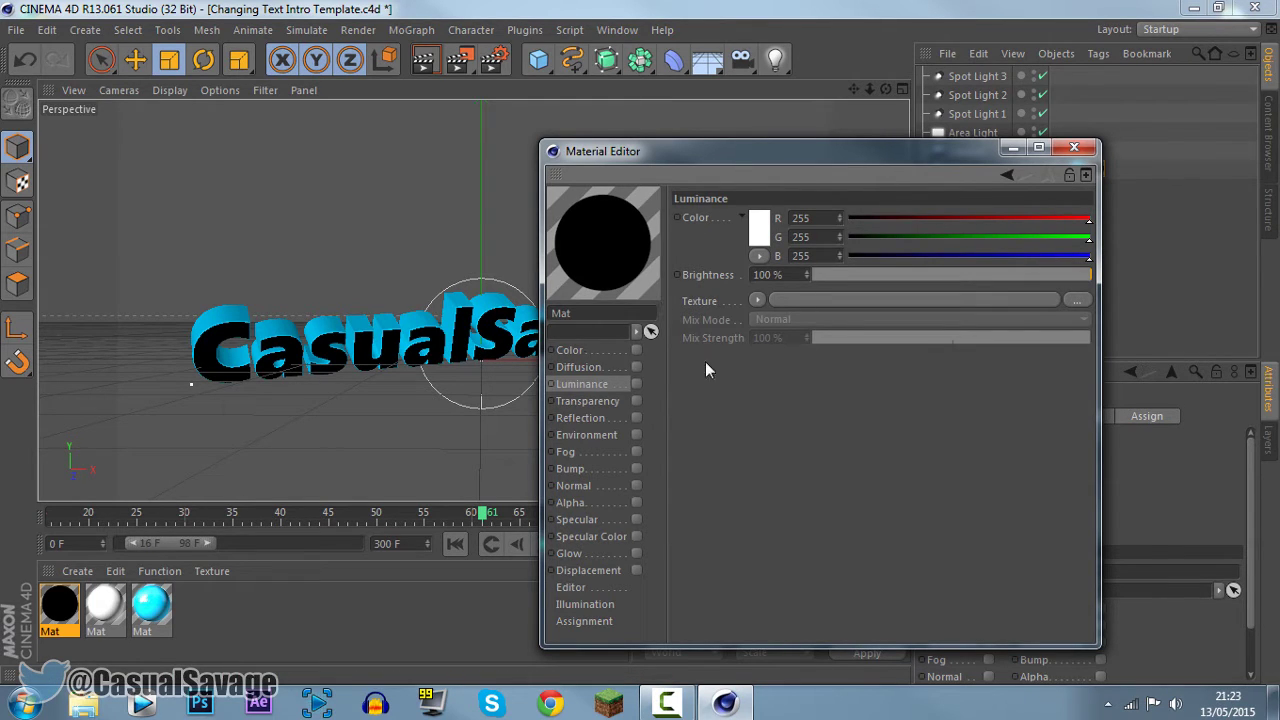
Step: Enable the first Mat's Color channel and set it to black (R 0, G 0, B 0)
{"action": "left_click", "coordinate": [589, 350]}
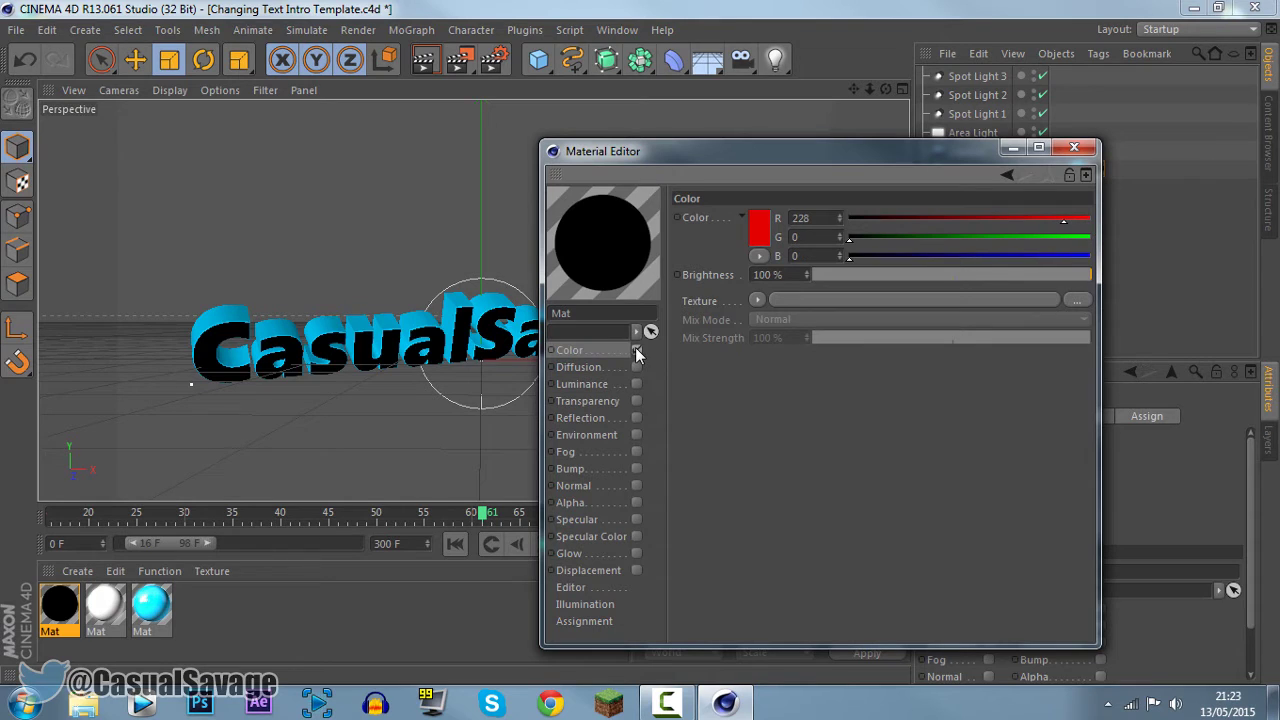
{"action": "left_click", "coordinate": [636, 350]}
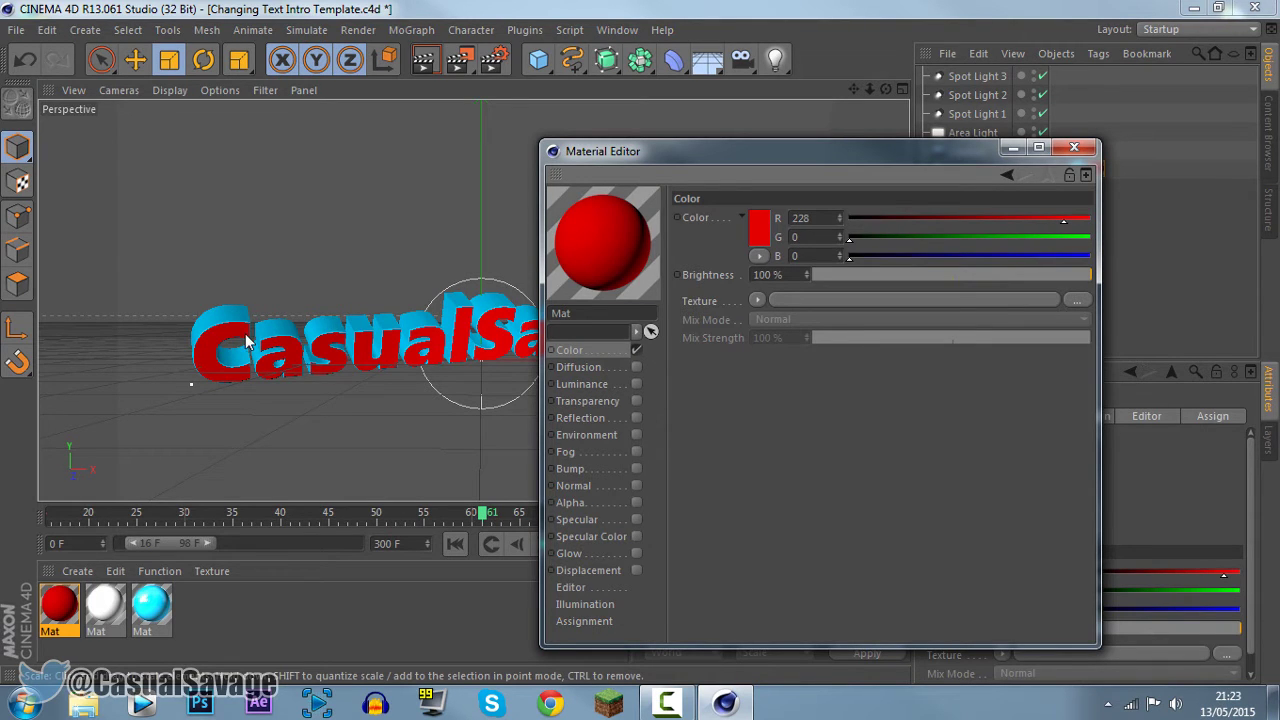
{"action": "left_click", "coordinate": [760, 248]}
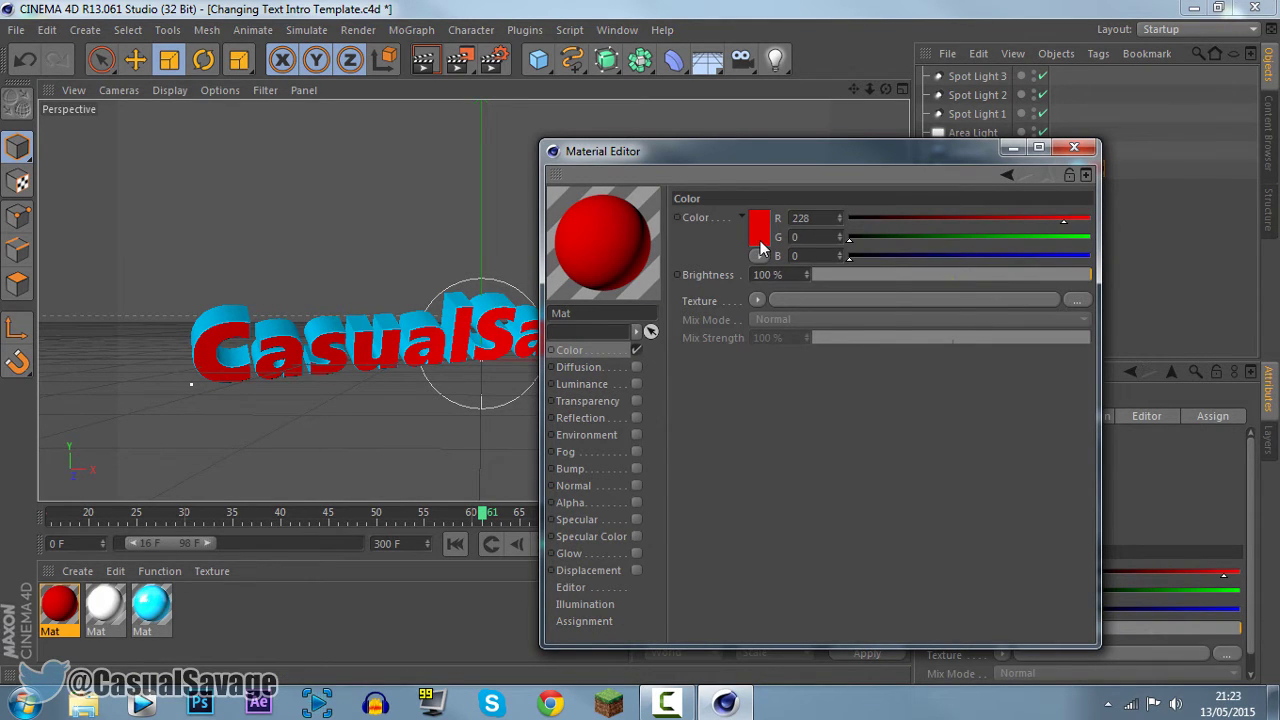
{"action": "left_click", "coordinate": [714, 327]}
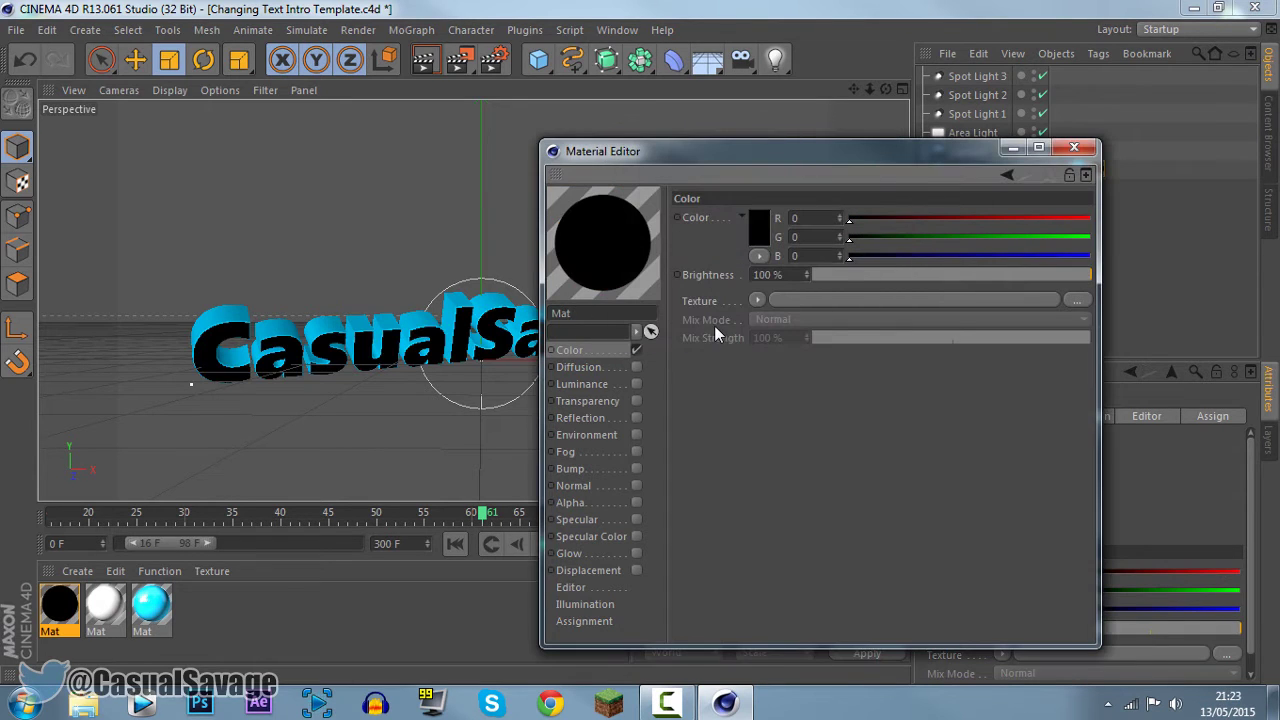
{"action": "left_click", "coordinate": [1074, 148]}
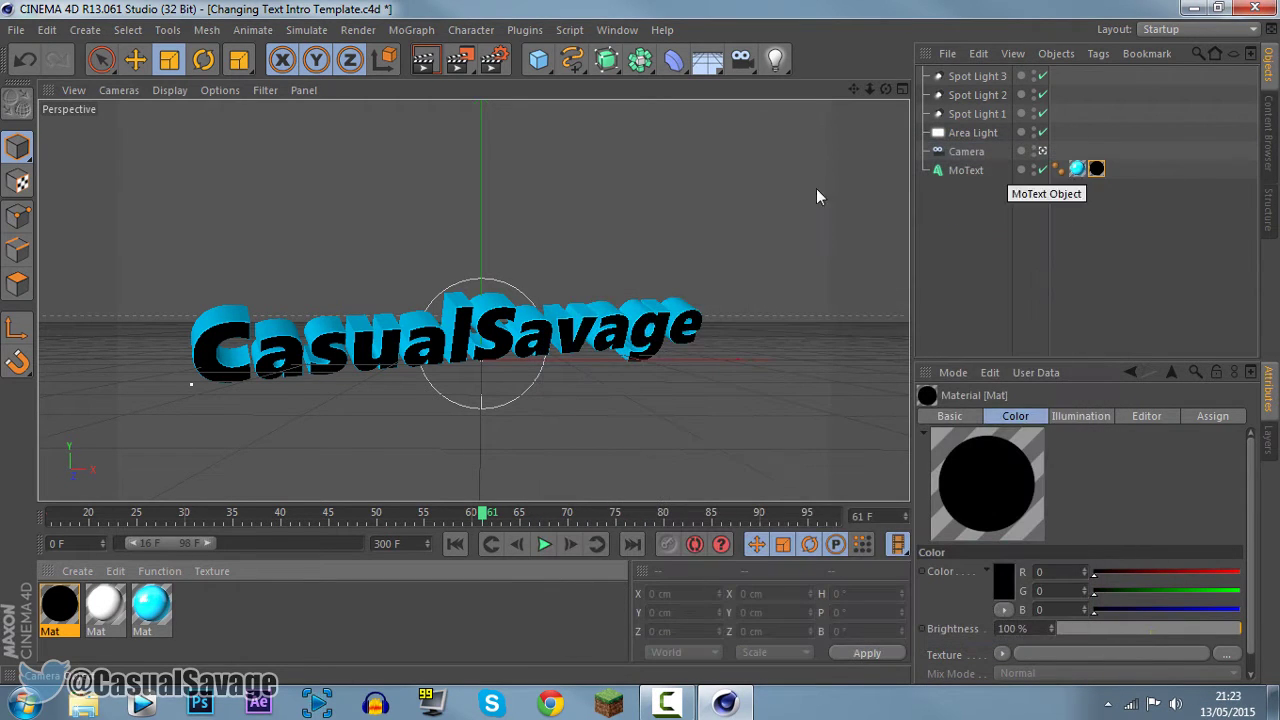
Step: Set the cyan side Mat's colour to pure red, hue 360° (R 255, G 0, B 0)
{"action": "left_click", "coordinate": [1076, 169]}
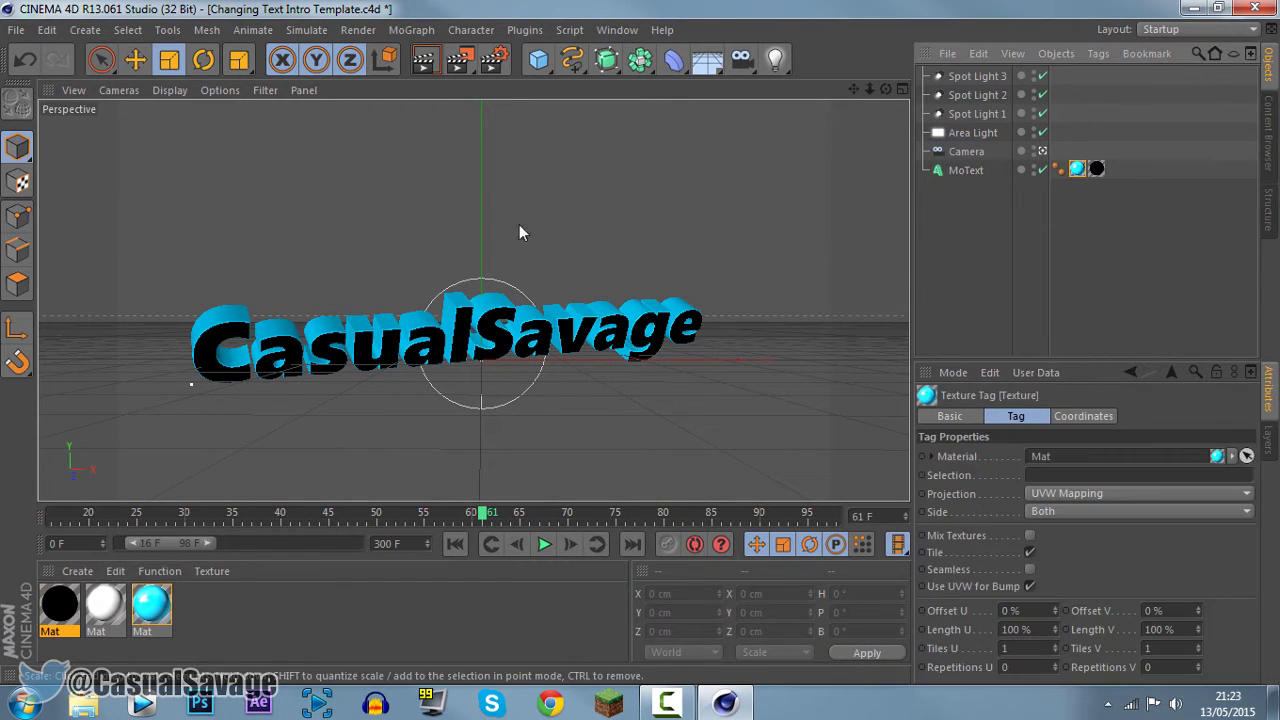
{"action": "double_click", "coordinate": [154, 606]}
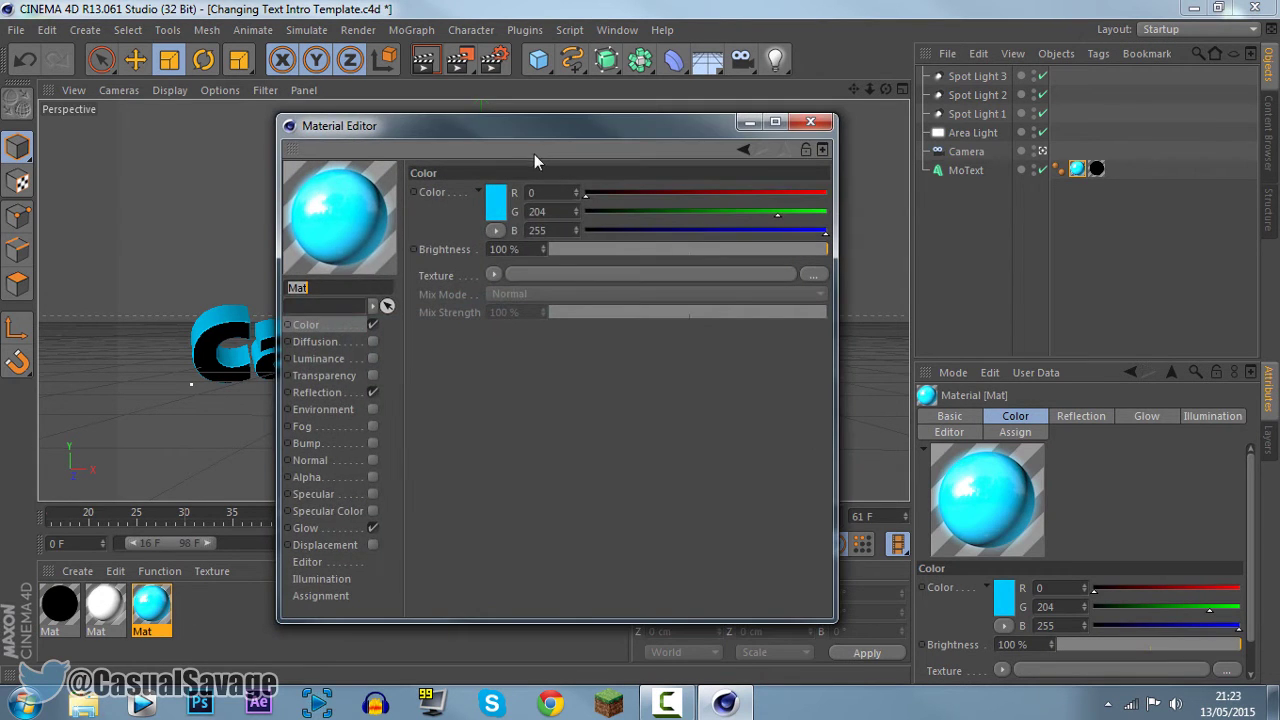
{"action": "left_click_drag", "start_coordinate": [607, 125], "coordinate": [827, 101]}
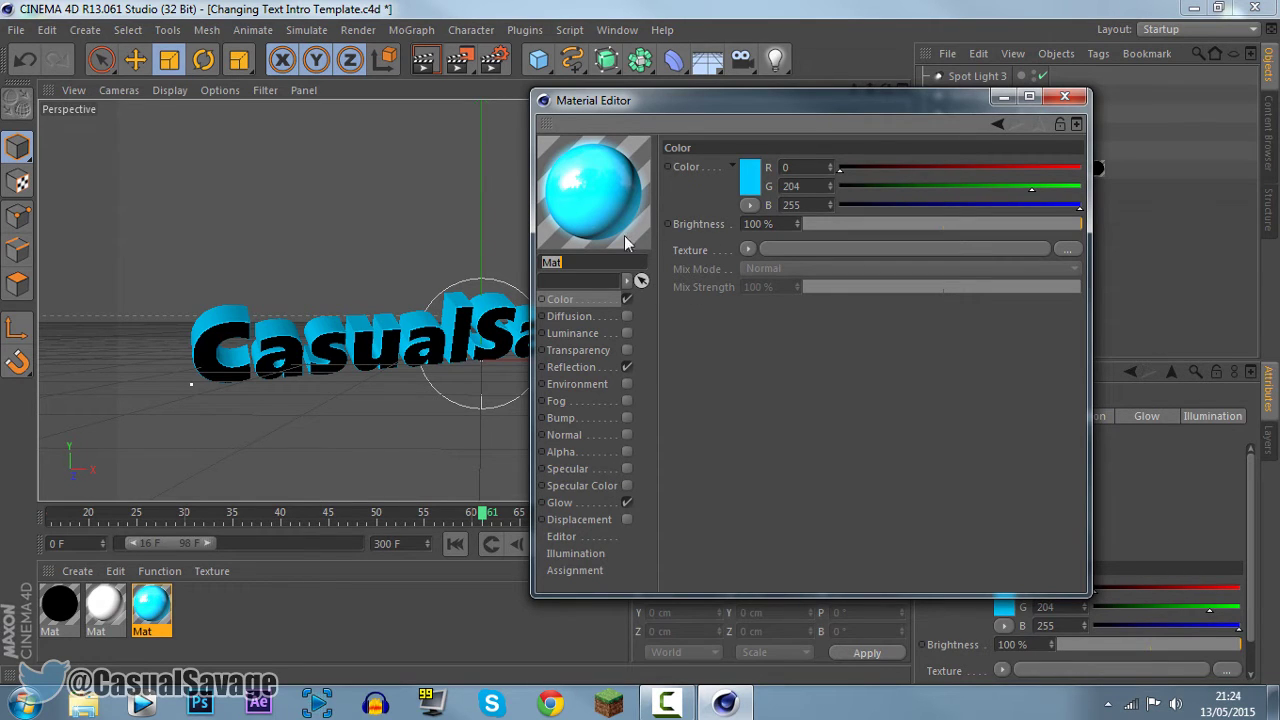
{"action": "left_click", "coordinate": [749, 178]}
{"action": "left_click_drag", "start_coordinate": [855, 105], "coordinate": [893, 103]}
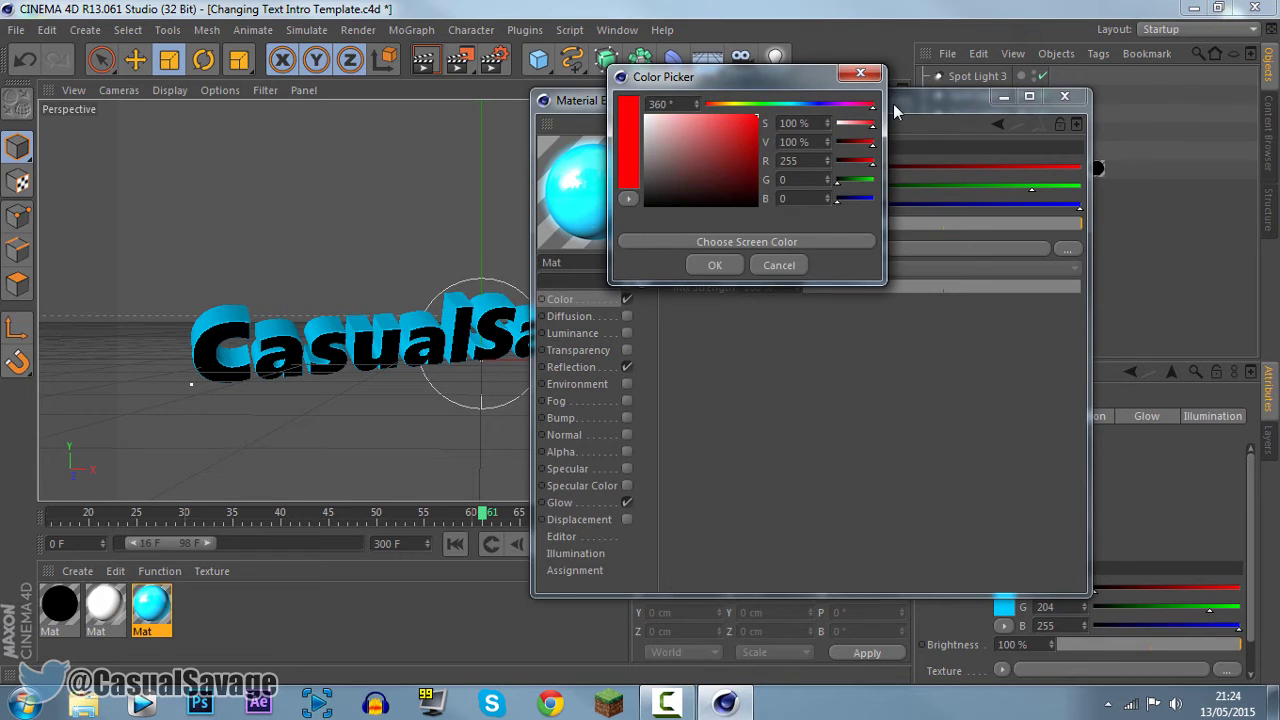
{"action": "left_click", "coordinate": [715, 265]}
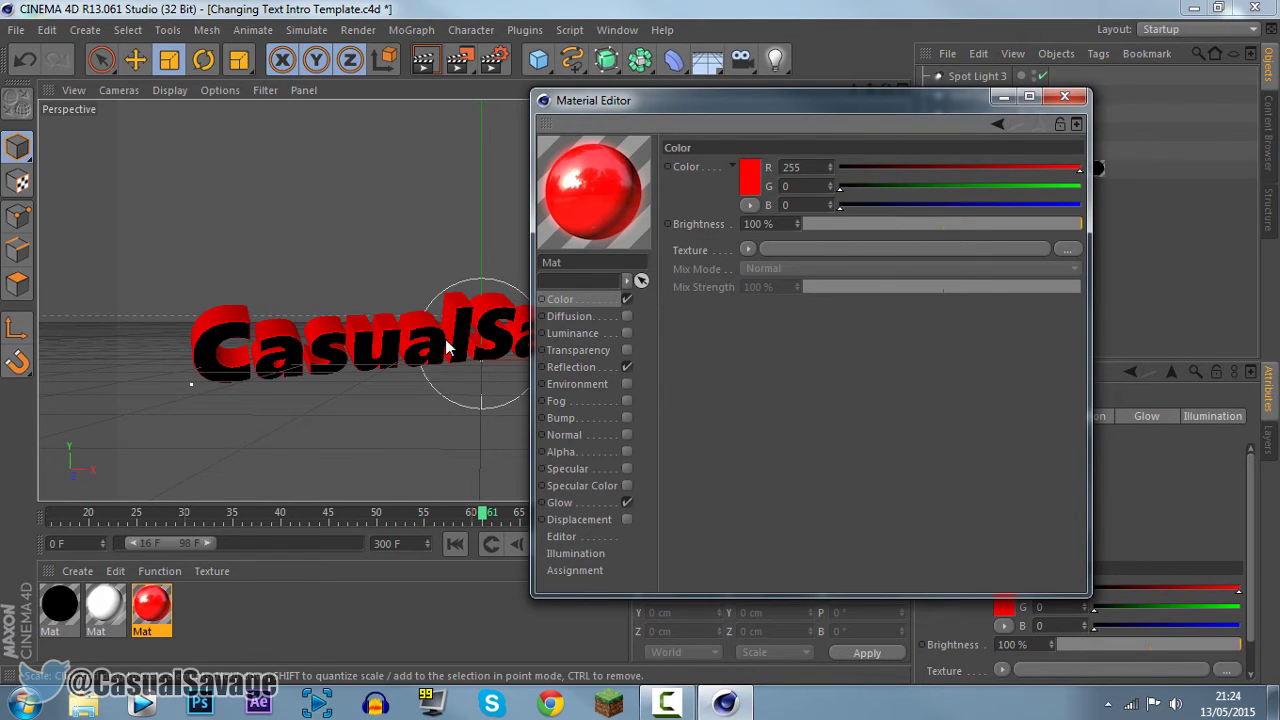
Step: Review the red material's Reflection and Glow settings, then close the Material Editor
{"action": "left_click", "coordinate": [575, 369]}
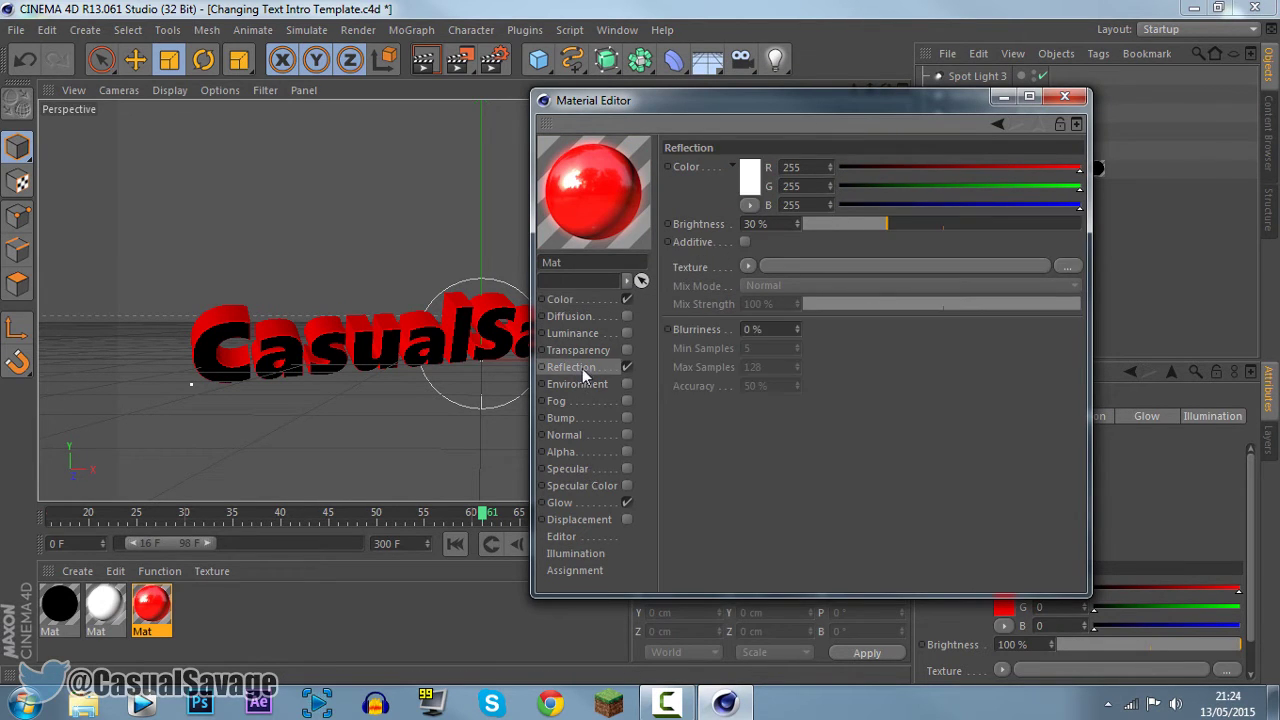
{"action": "left_click", "coordinate": [577, 506]}
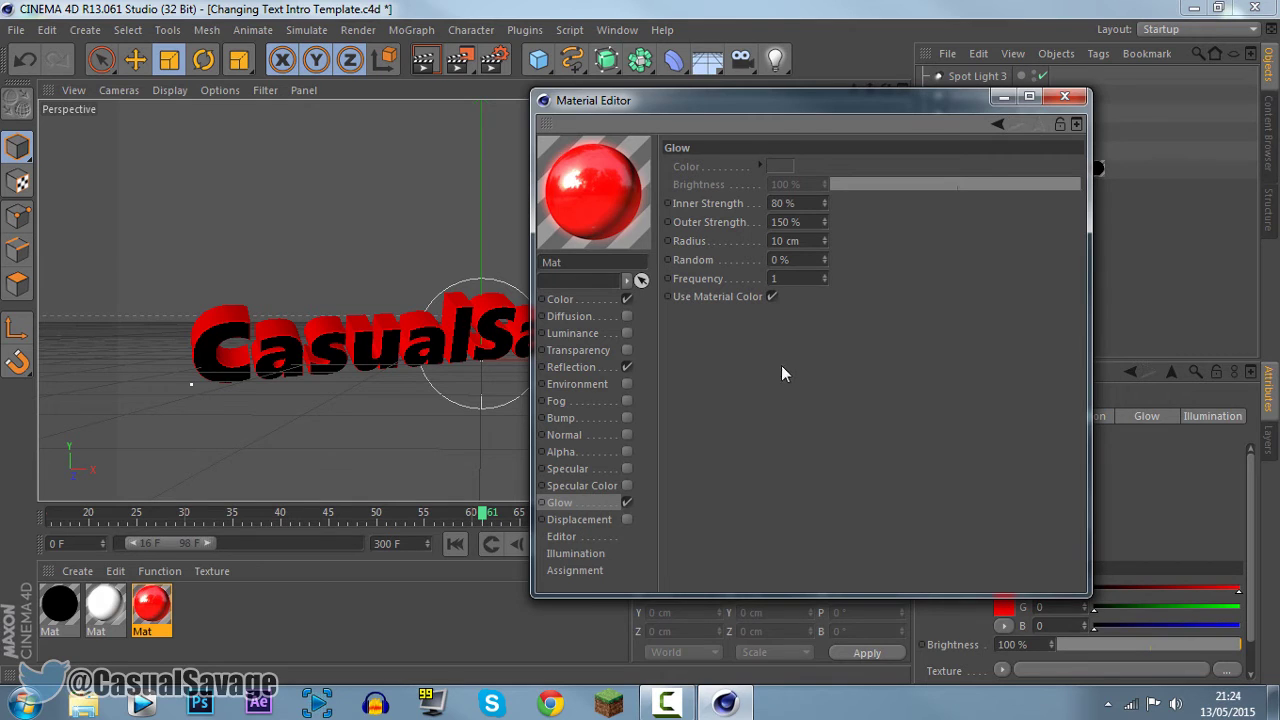
{"action": "left_click", "coordinate": [1066, 98]}
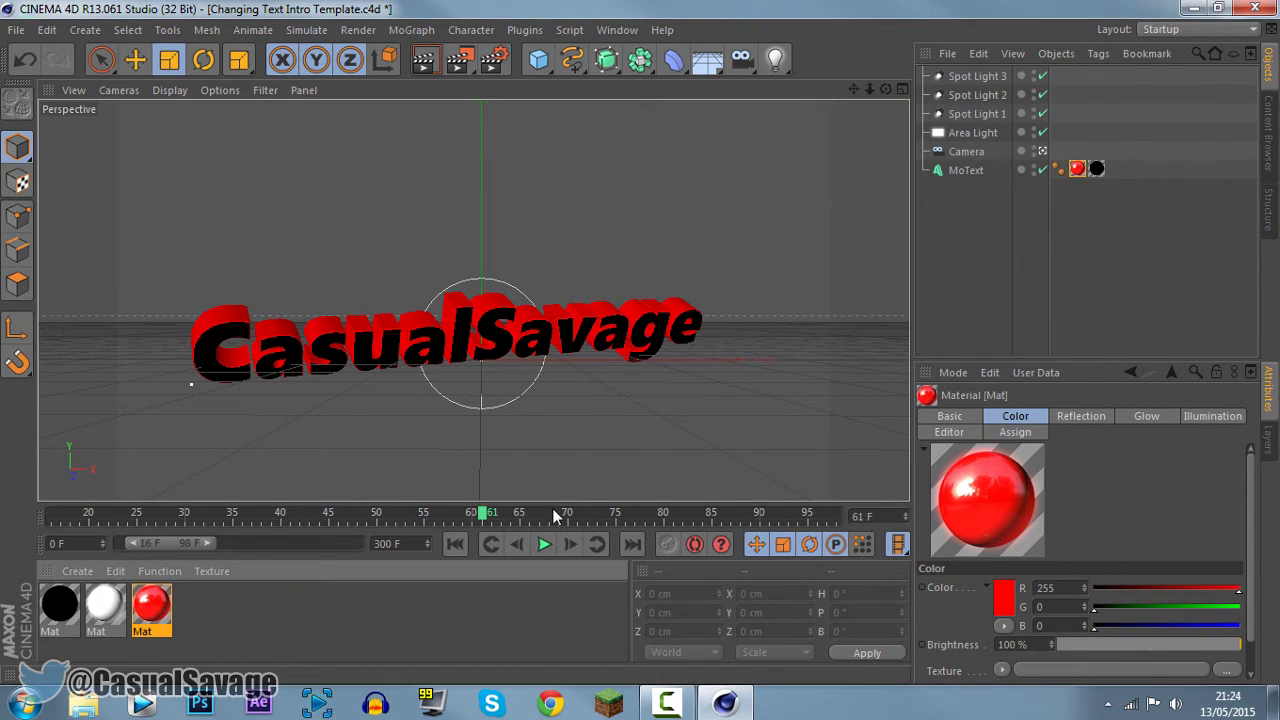
{"action": "left_click_drag", "start_coordinate": [488, 524], "coordinate": [10, 534]}
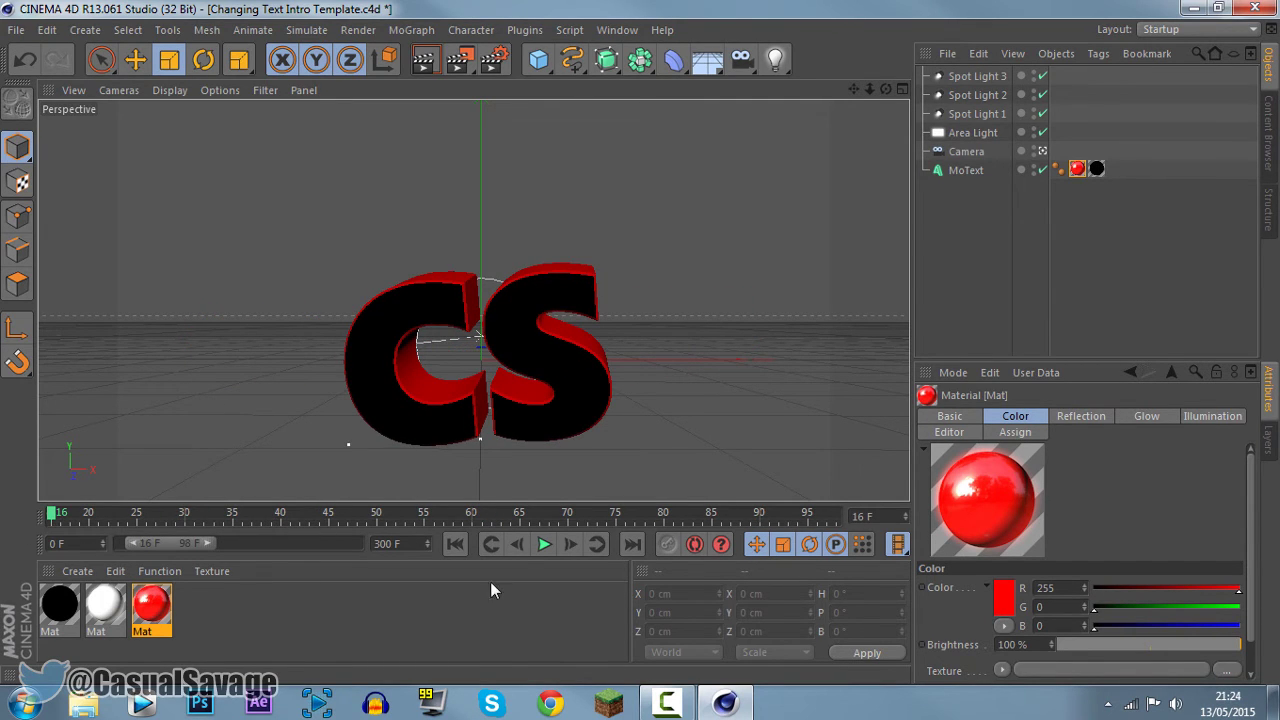
{"action": "left_click", "coordinate": [541, 548]}
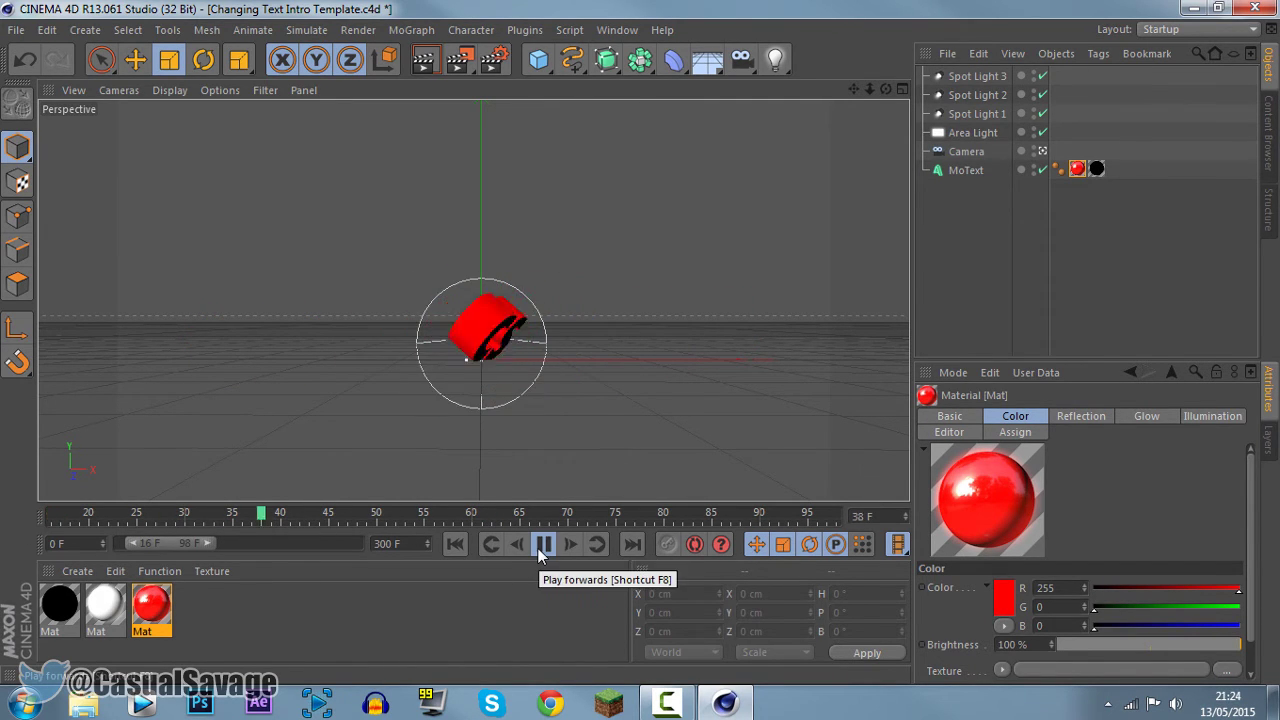